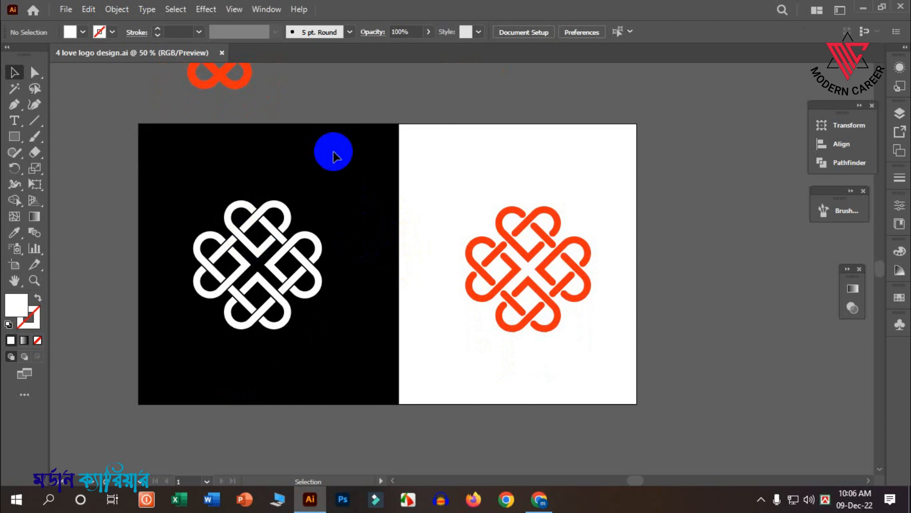
pyautogui.scroll(1, 338, 167)
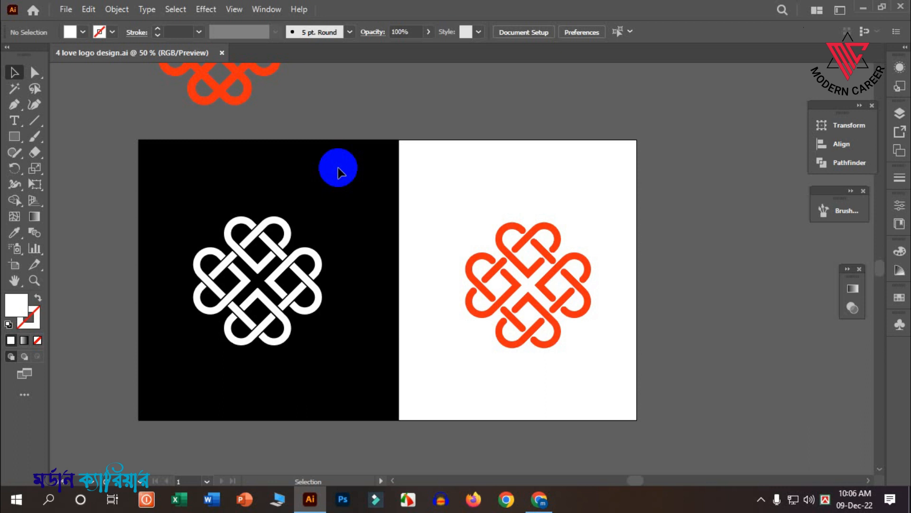
pyautogui.scroll(-2, 338, 168)
pyautogui.scroll(1, 338, 170)
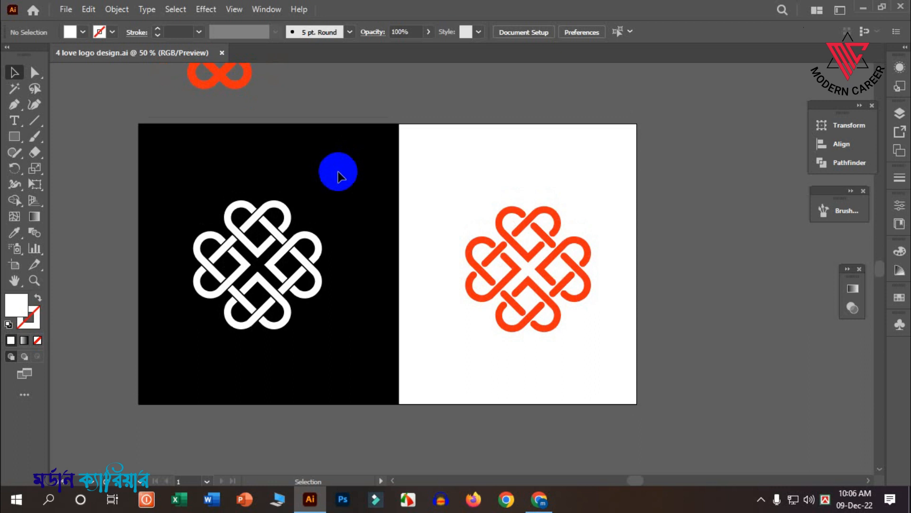
pyautogui.scroll(-1, 338, 177)
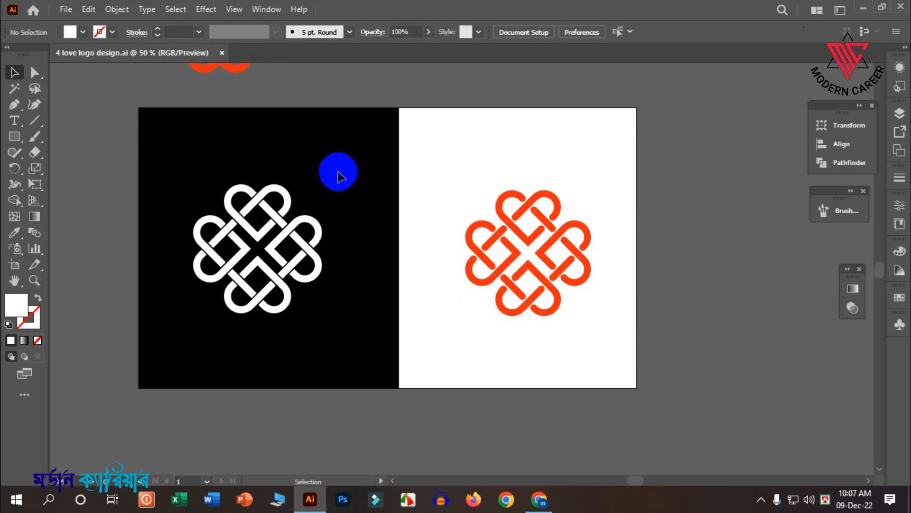
pyautogui.scroll(2, 339, 177)
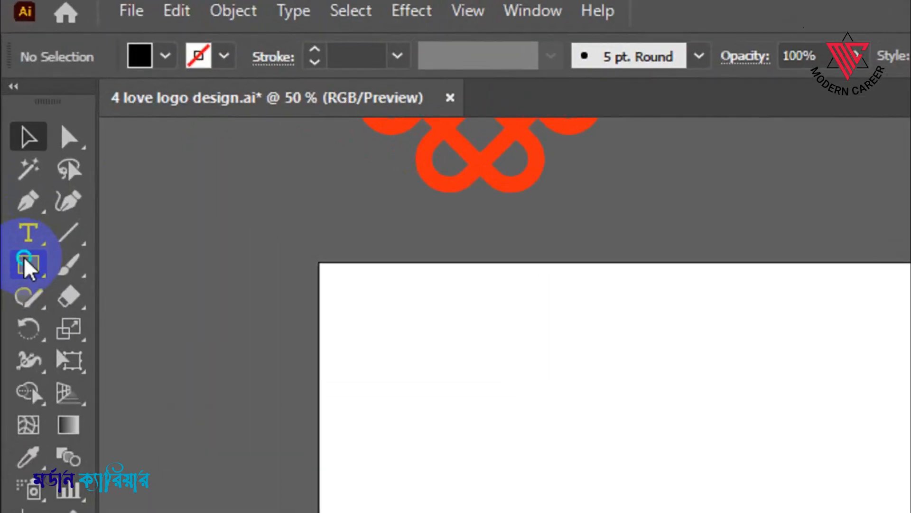
# Create a black rectangle 200 px wide and four times as tall on the blank artboard.
pyautogui.click(14, 136)
pyautogui.click(118, 265)
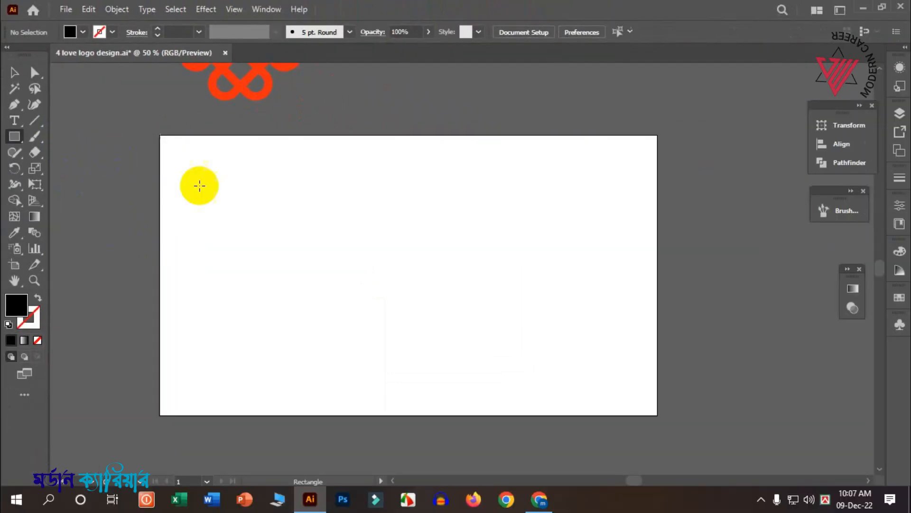
pyautogui.click(323, 220)
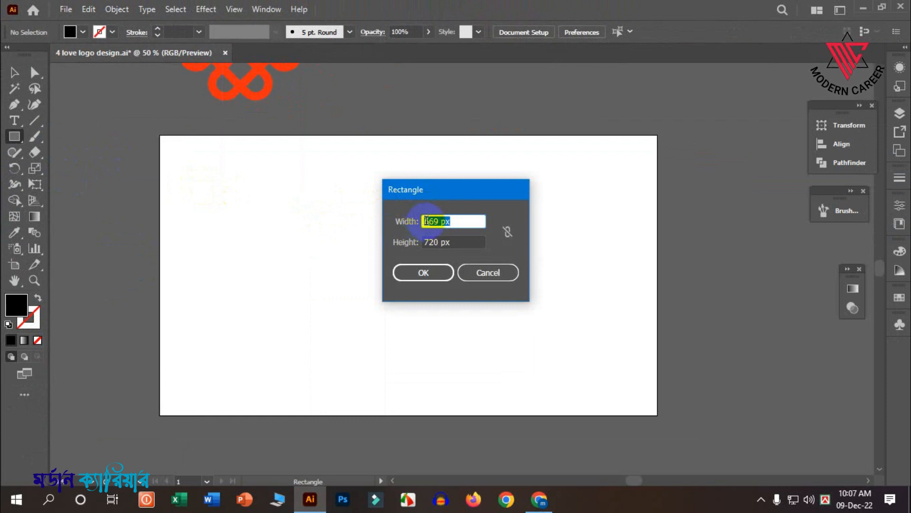
pyautogui.moveTo(427, 220); pyautogui.dragTo(453, 219)
pyautogui.write('200')
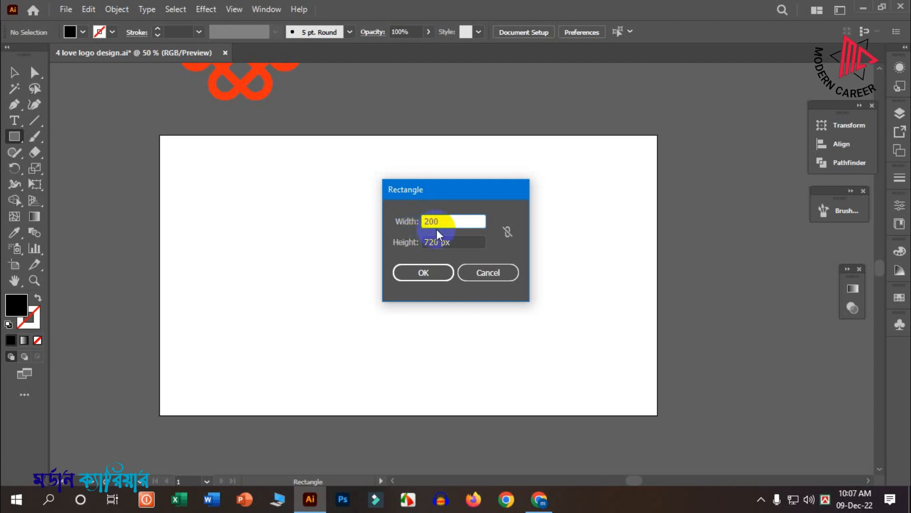
pyautogui.press('Tab')
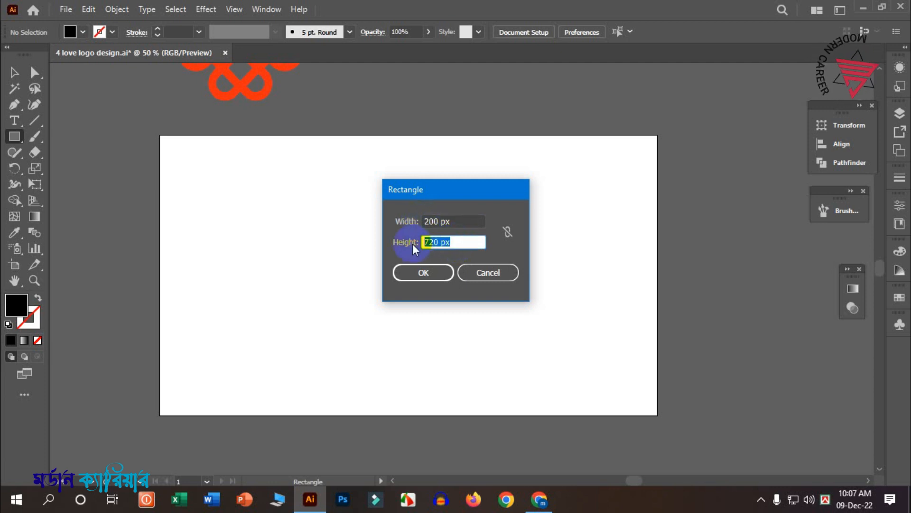
pyautogui.press('BackSpace')
pyautogui.write('700')
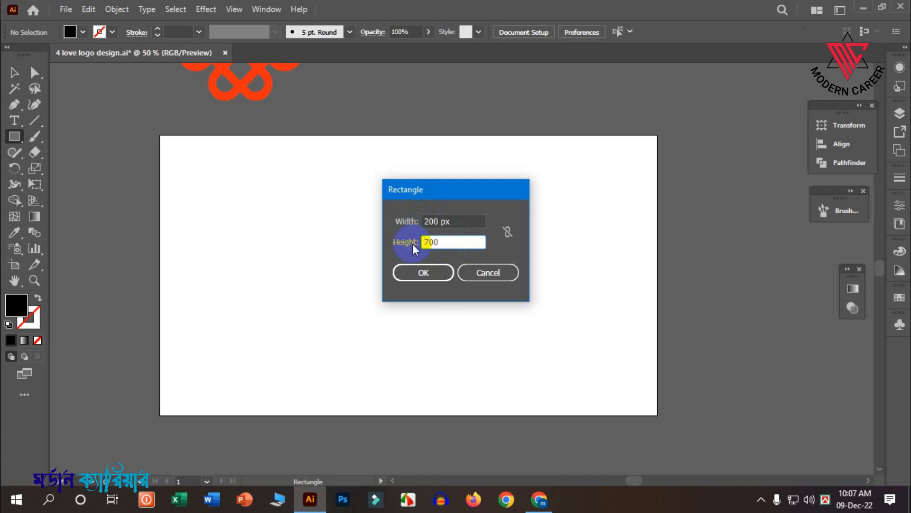
pyautogui.write('0')
pyautogui.click(423, 274)
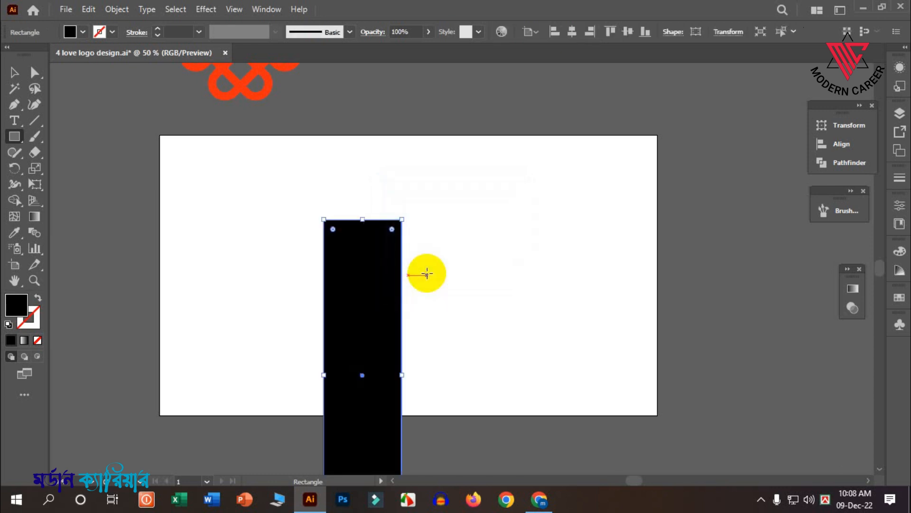
# Move the black rectangle up over the artboard and shrink it proportionally so it fits well inside.
pyautogui.scroll(-3, 421, 268)
pyautogui.scroll(2, 387, 342)
pyautogui.scroll(-4, 388, 328)
pyautogui.scroll(5, 386, 332)
pyautogui.press('v')
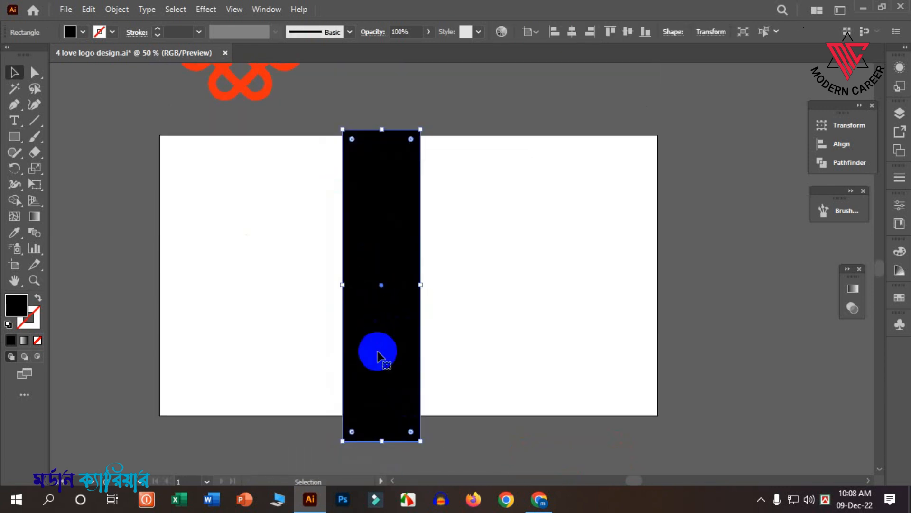
pyautogui.keyDown('shift'); pyautogui.click(419, 439); pyautogui.keyUp('shift')
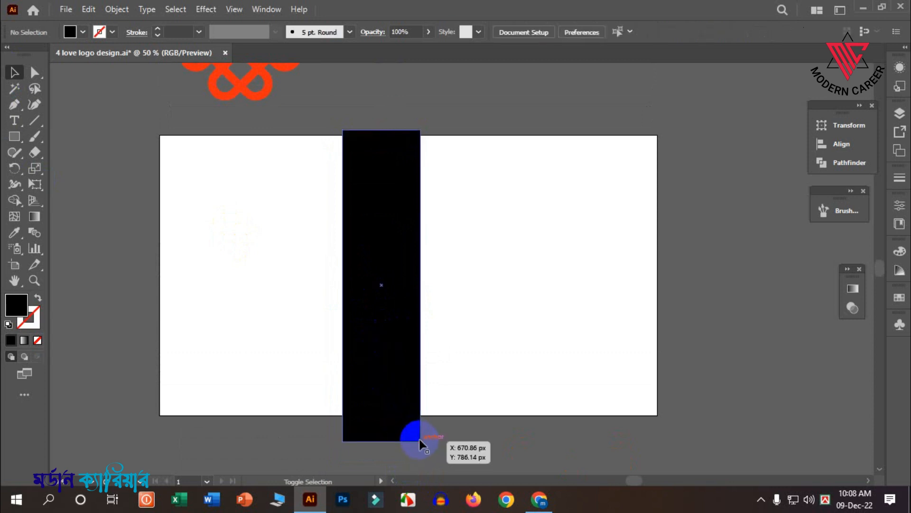
pyautogui.click(419, 438)
pyautogui.moveTo(419, 440); pyautogui.dragTo(395, 366)
pyautogui.moveTo(380, 316); pyautogui.dragTo(379, 298)
pyautogui.scroll(1, 356, 298)
pyautogui.scroll(2, 355, 298)
pyautogui.scroll(-1, 378, 306)
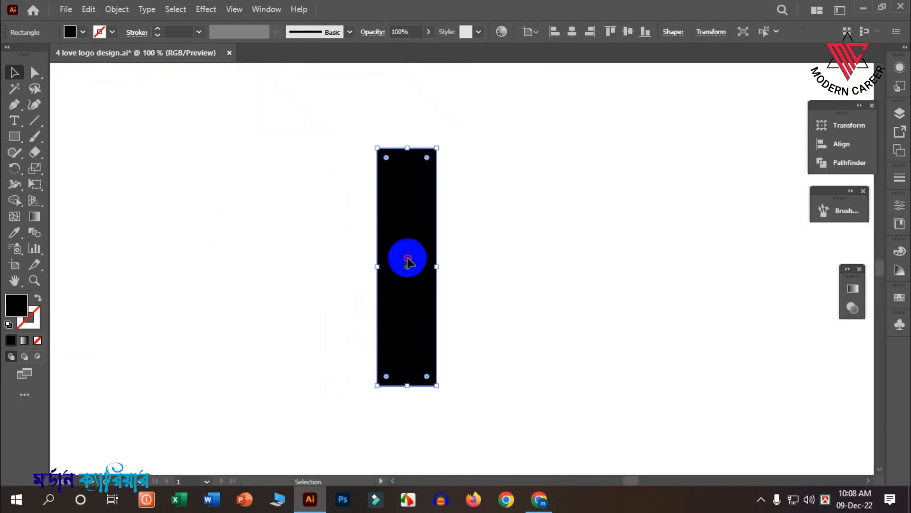
# Swap the rectangle's fill and stroke to leave a black outline with no fill, and shift it slightly.
pyautogui.click(26, 304)
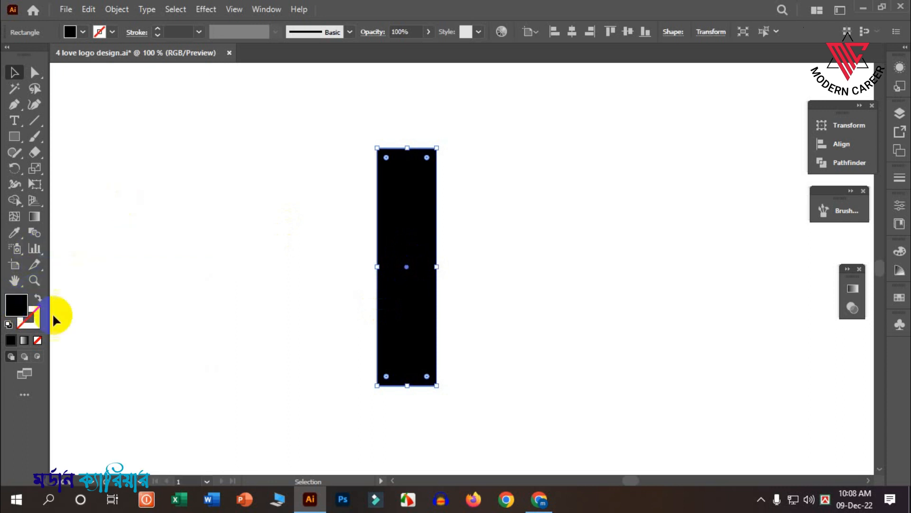
pyautogui.click(417, 223)
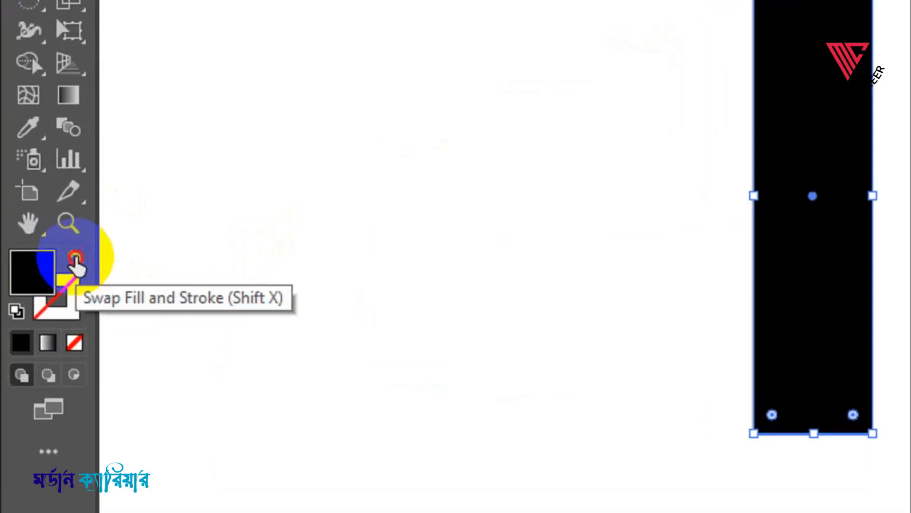
pyautogui.click(75, 258)
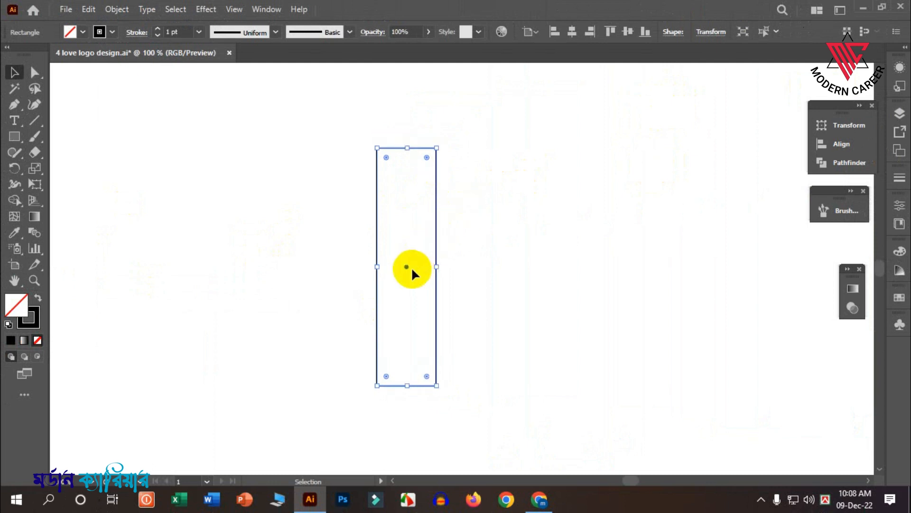
pyautogui.moveTo(406, 265); pyautogui.dragTo(396, 271)
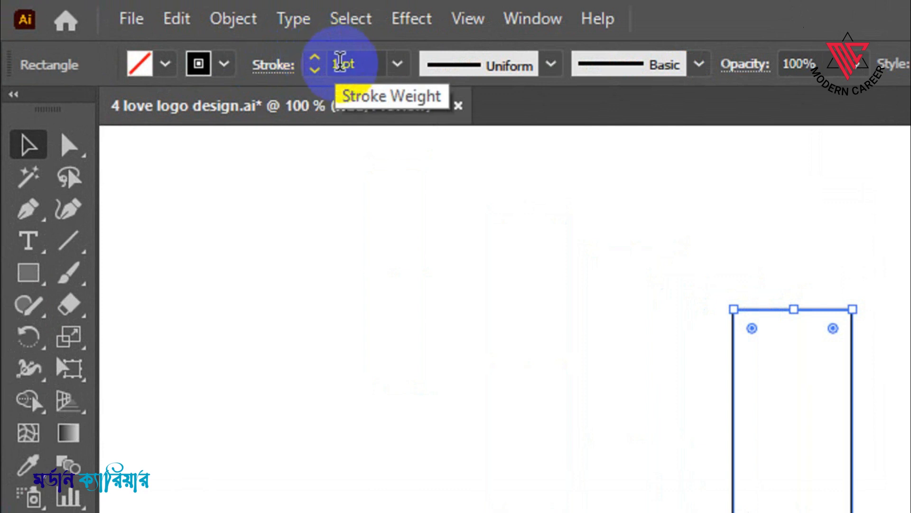
# Set the rectangle's stroke weight to 20 pt and increase it to 30 pt.
pyautogui.doubleClick(340, 63)
pyautogui.write('20')
pyautogui.press('Return')
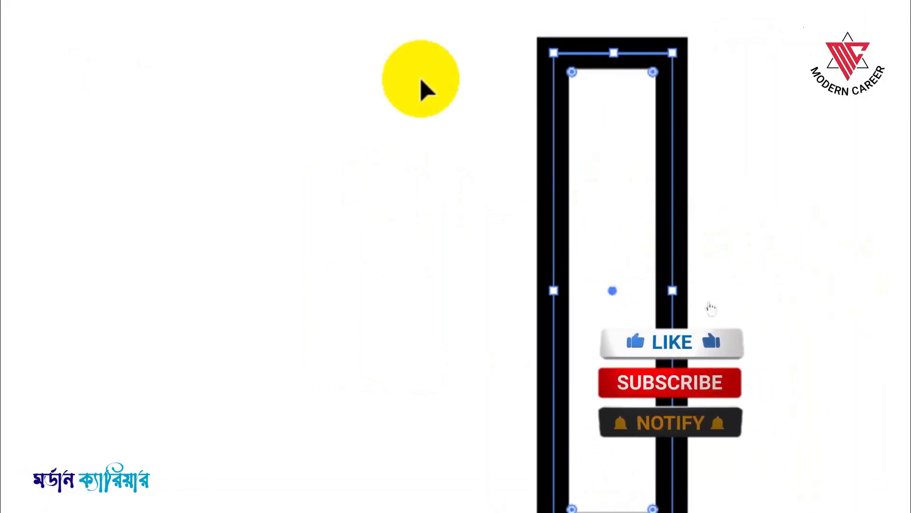
pyautogui.click(162, 29)
pyautogui.click(163, 30)
pyautogui.click(163, 29)
pyautogui.click(162, 29)
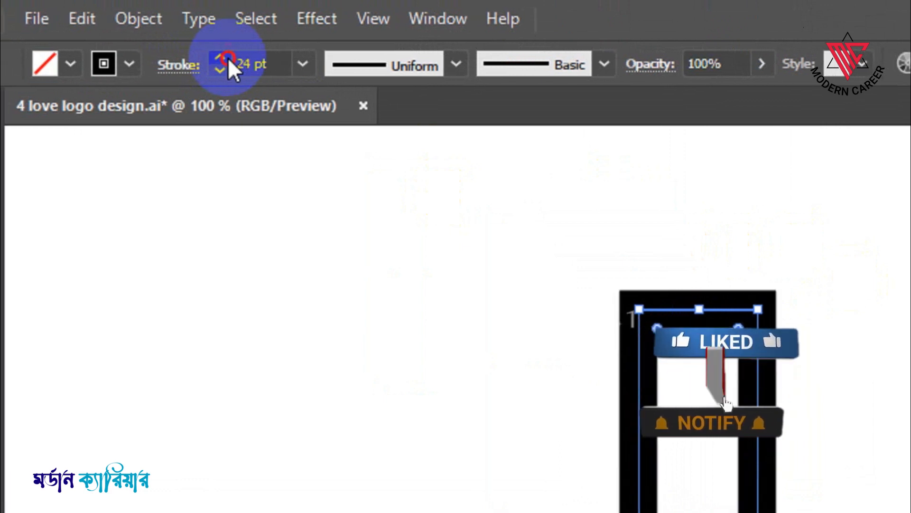
pyautogui.click(163, 30)
pyautogui.click(228, 59)
pyautogui.click(228, 59)
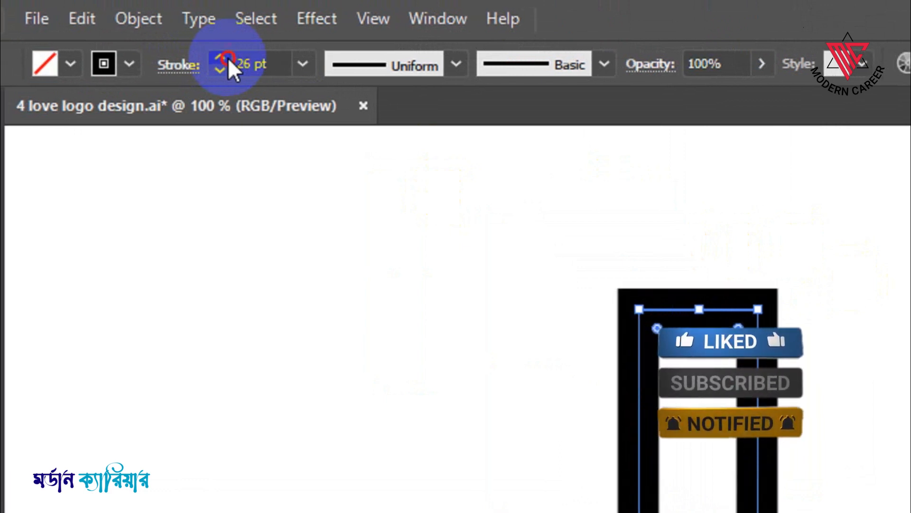
pyautogui.click(227, 59)
pyautogui.click(228, 59)
pyautogui.click(228, 59)
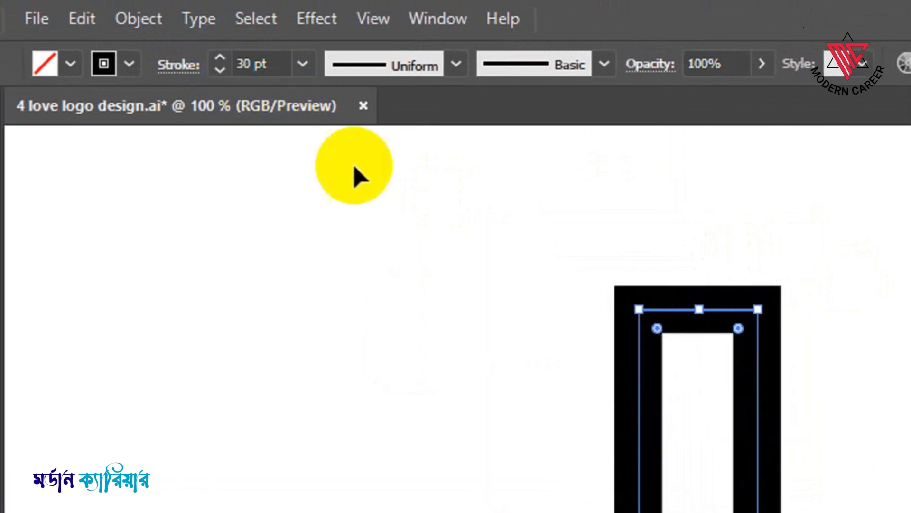
# Round all four corners of the rectangle to the maximum radius, giving it semicircular ends.
pyautogui.scroll(1, 731, 408)
pyautogui.scroll(-2, 741, 403)
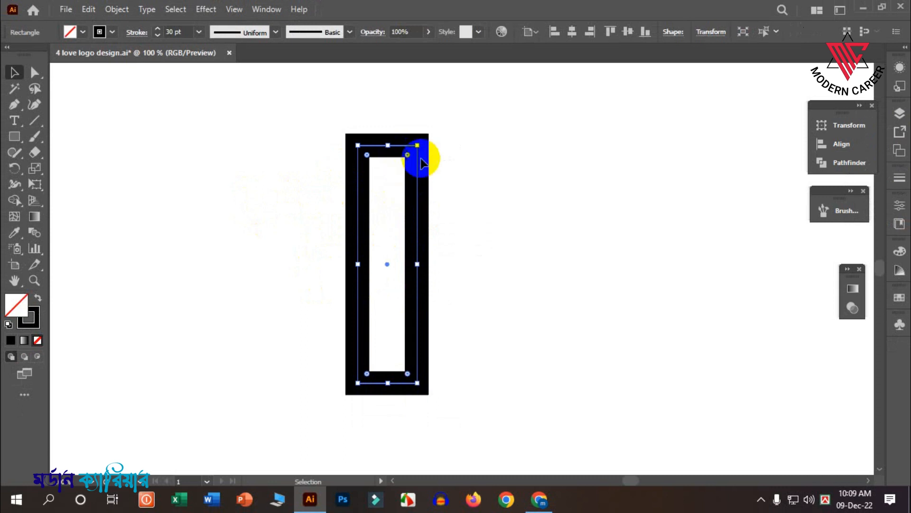
pyautogui.press('a')
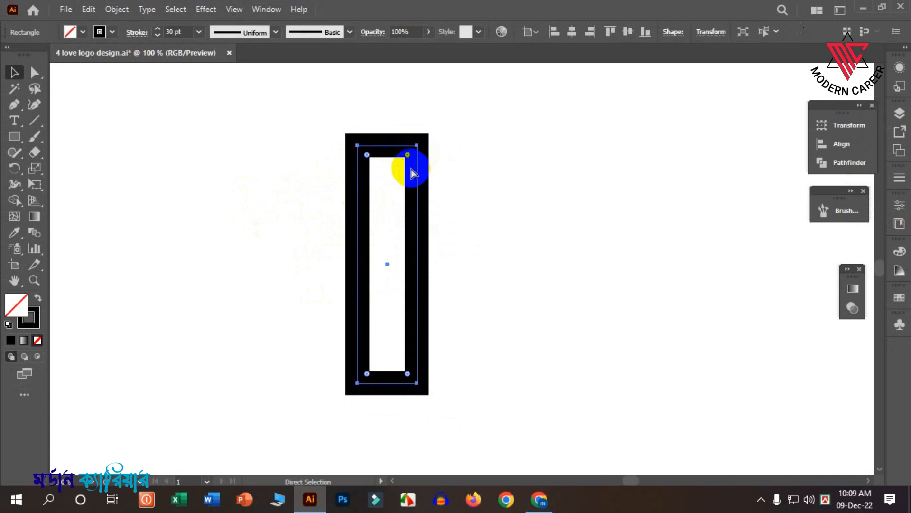
pyautogui.press('v')
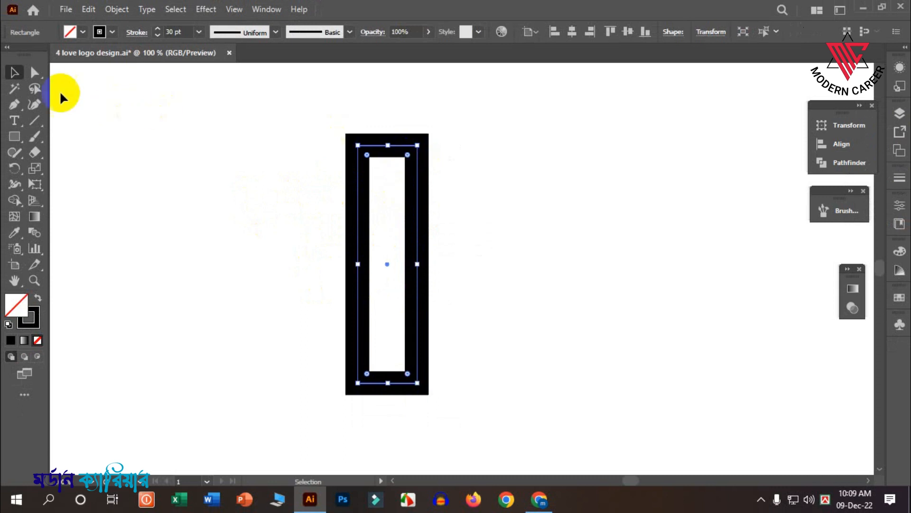
pyautogui.click(35, 72)
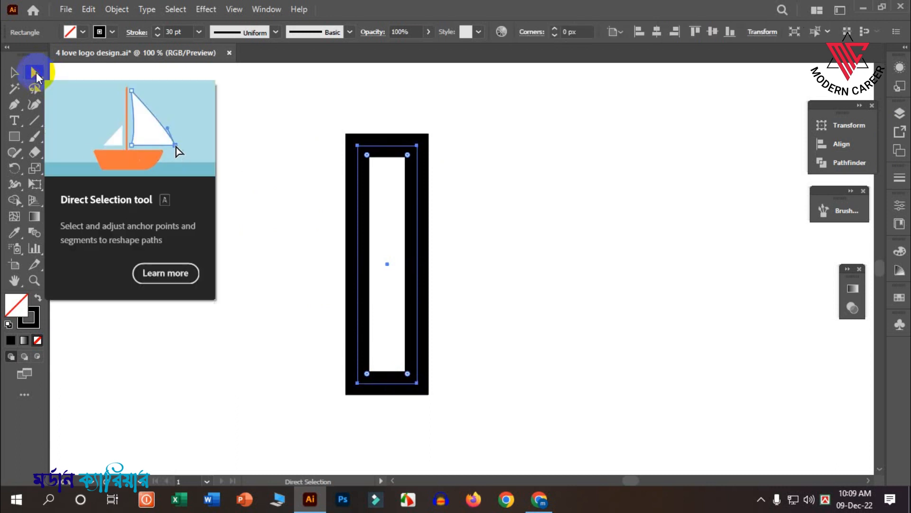
pyautogui.click(407, 156)
pyautogui.moveTo(409, 156); pyautogui.dragTo(396, 327)
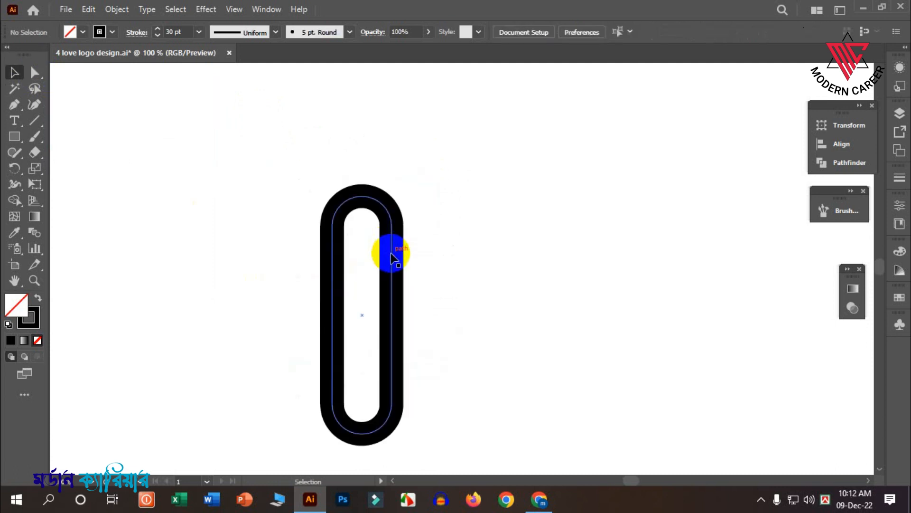
# Lengthen the rounded outline by stretching its upper end upward, keeping its width.
pyautogui.click(389, 252)
pyautogui.moveTo(361, 196); pyautogui.dragTo(362, 149)
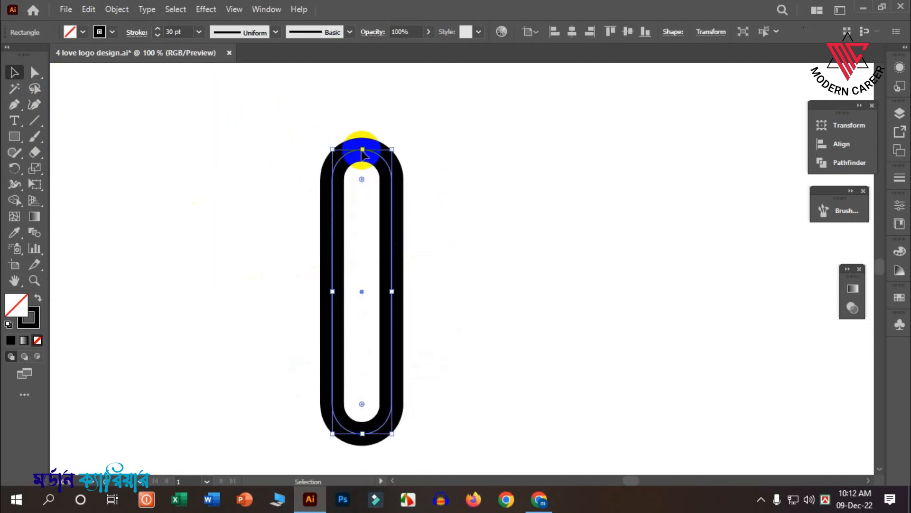
pyautogui.click(175, 202)
pyautogui.scroll(-1, 374, 264)
pyautogui.moveTo(436, 276); pyautogui.dragTo(353, 245)
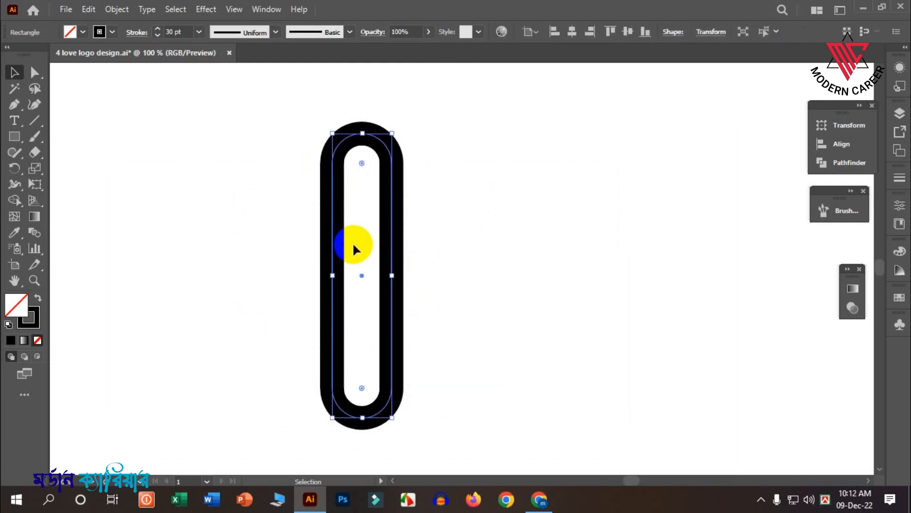
# Expand the rounded outline's fill and stroke into a solid shape.
pyautogui.scroll(1, 352, 242)
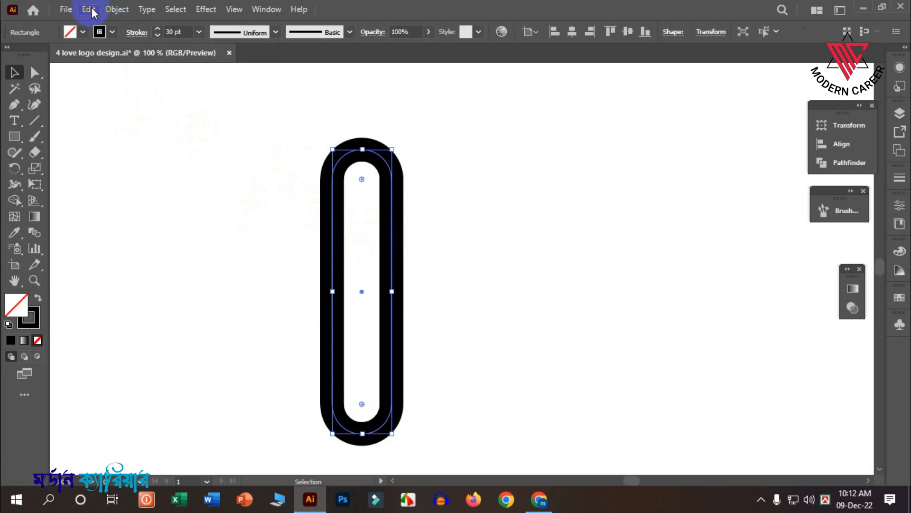
pyautogui.click(109, 13)
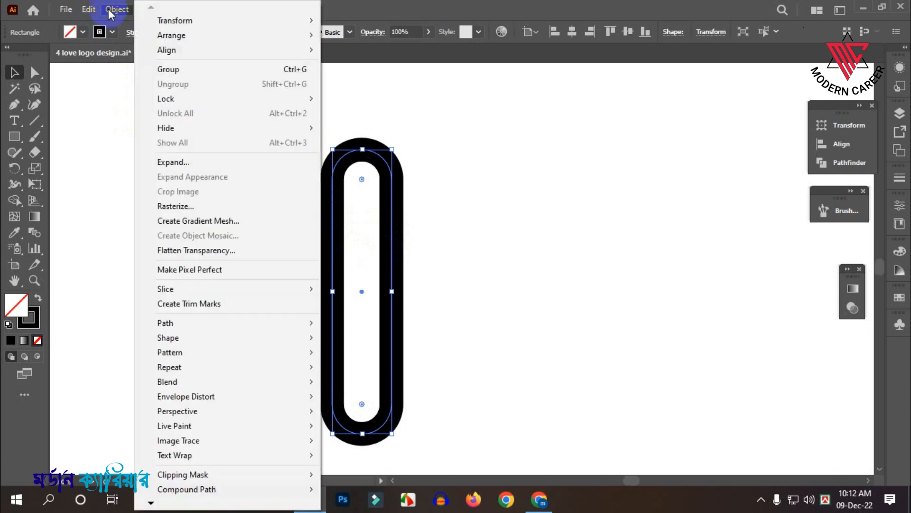
pyautogui.click(171, 160)
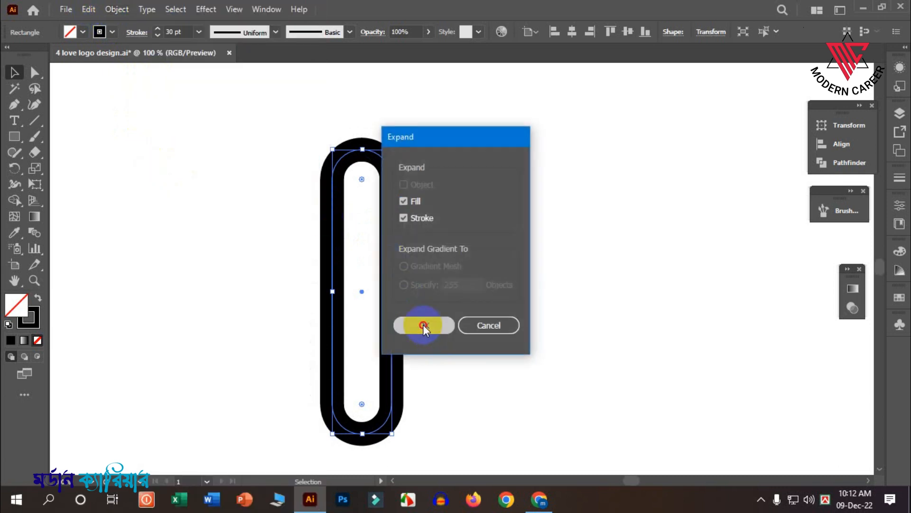
pyautogui.click(423, 325)
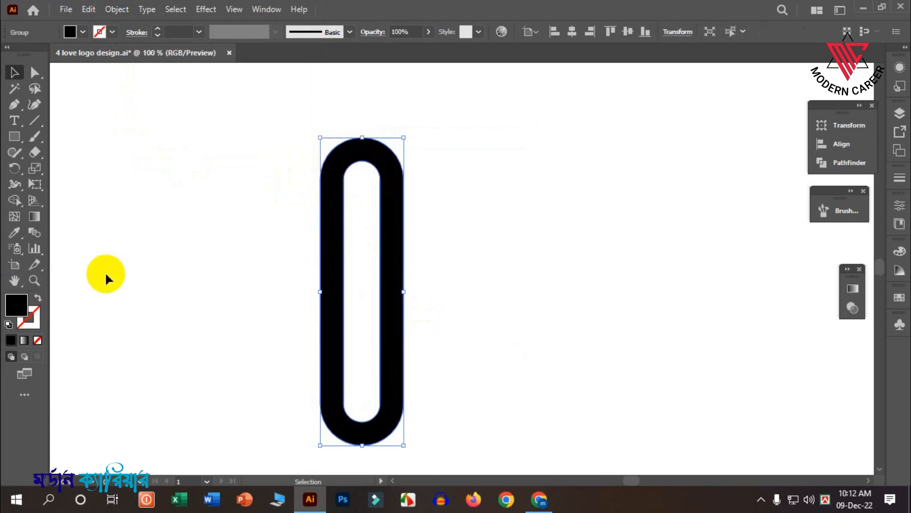
# Duplicate the expanded shape horizontally to its right, leaving a gap about as wide as its black band.
pyautogui.click(345, 238)
pyautogui.click(328, 239)
pyautogui.moveTo(332, 255); pyautogui.dragTo(439, 256)
# Select both rounded shapes, copy them and paste the copies in place.
pyautogui.moveTo(234, 177); pyautogui.dragTo(516, 290)
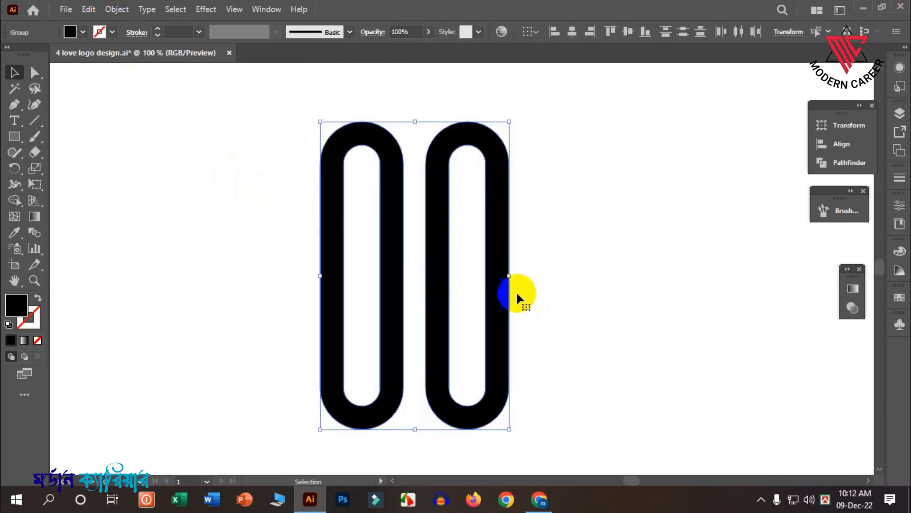
pyautogui.click(89, 11)
pyautogui.click(104, 73)
pyautogui.click(89, 11)
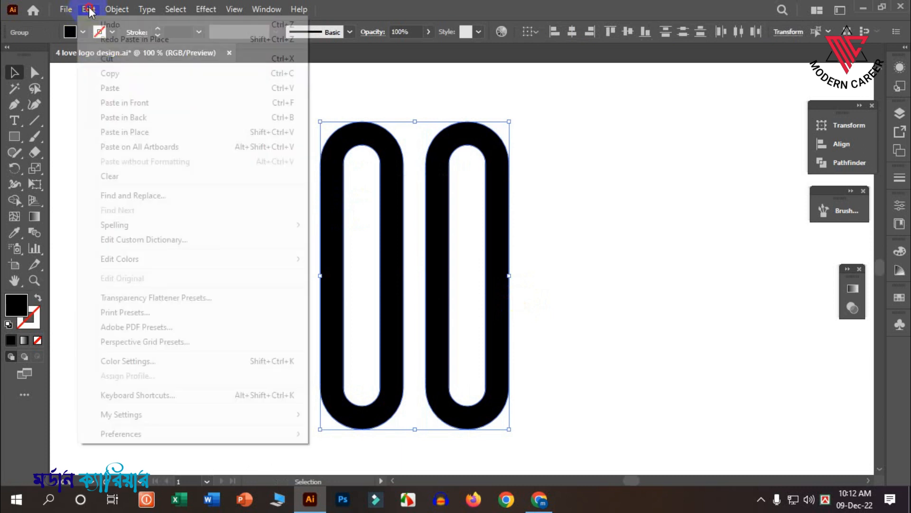
pyautogui.click(143, 135)
pyautogui.scroll(2, 377, 204)
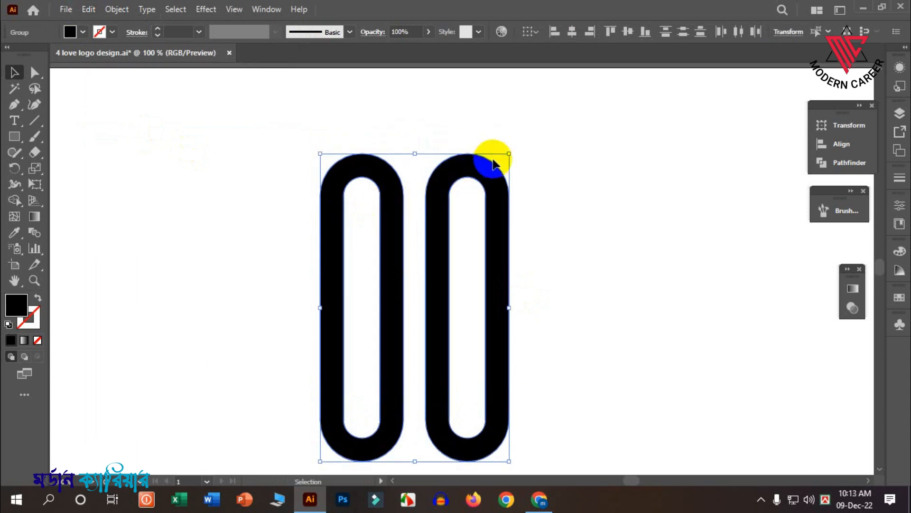
# Rotate the pasted pair of rounded shapes 90° about its centre so it crosses the vertical pair, and deselect it.
pyautogui.moveTo(512, 148); pyautogui.dragTo(229, 214)
pyautogui.scroll(-2, 234, 214)
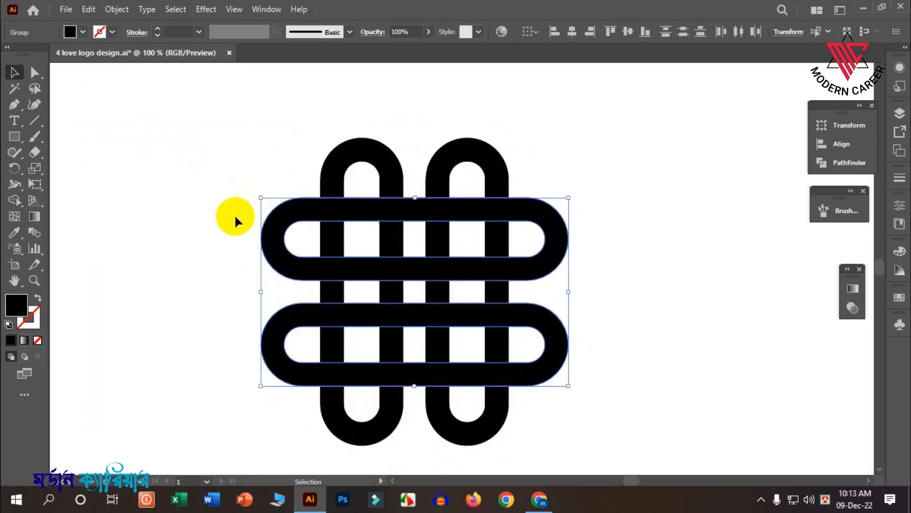
pyautogui.scroll(-1, 252, 216)
pyautogui.click(250, 229)
pyautogui.scroll(1, 358, 287)
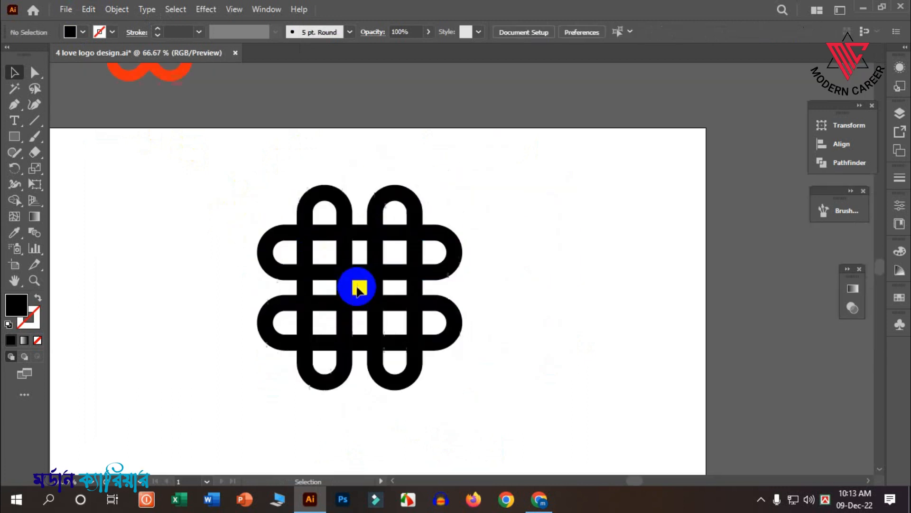
pyautogui.scroll(1, 337, 290)
pyautogui.scroll(-1, 360, 285)
pyautogui.scroll(-1, 359, 285)
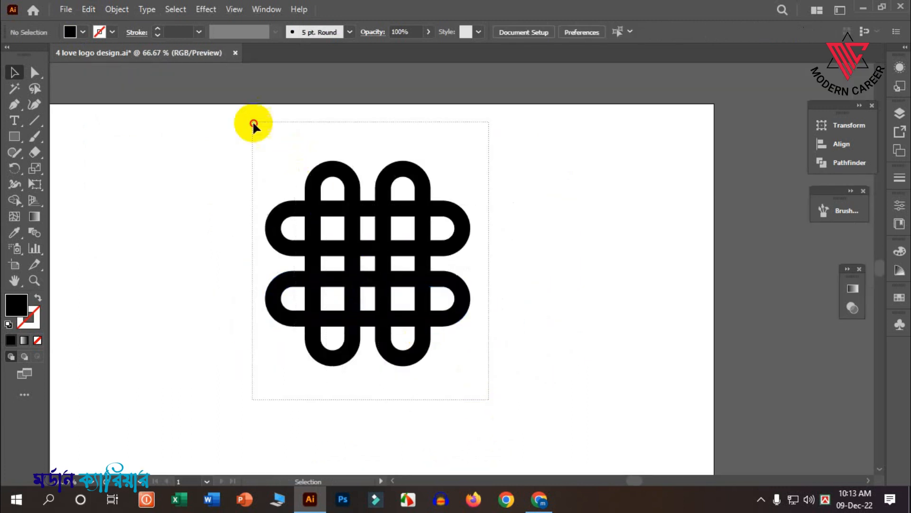
# Select all four rounded shapes, rotate them together 45° into a diagonal lattice, and reposition the lattice within the artboard.
pyautogui.click(334, 164)
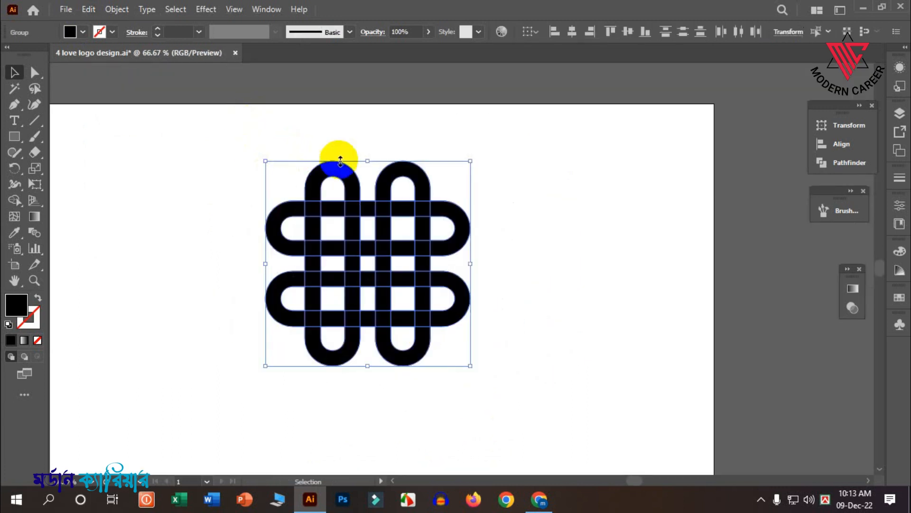
pyautogui.click(474, 158)
pyautogui.moveTo(289, 162); pyautogui.dragTo(554, 386)
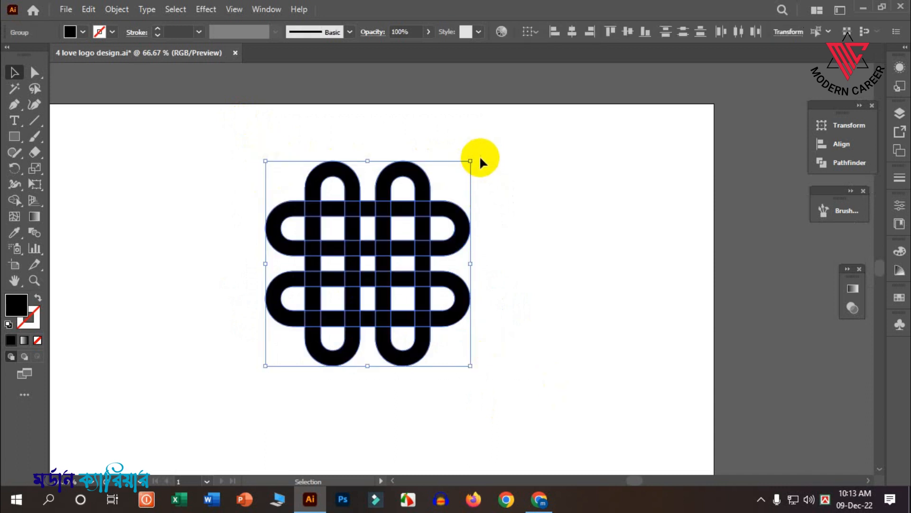
pyautogui.moveTo(474, 156); pyautogui.dragTo(381, 137)
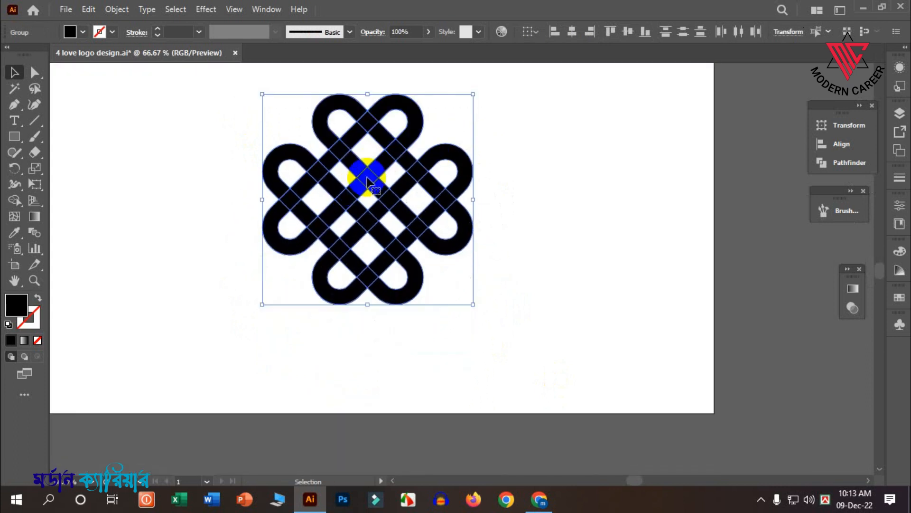
pyautogui.moveTo(366, 177); pyautogui.dragTo(363, 234)
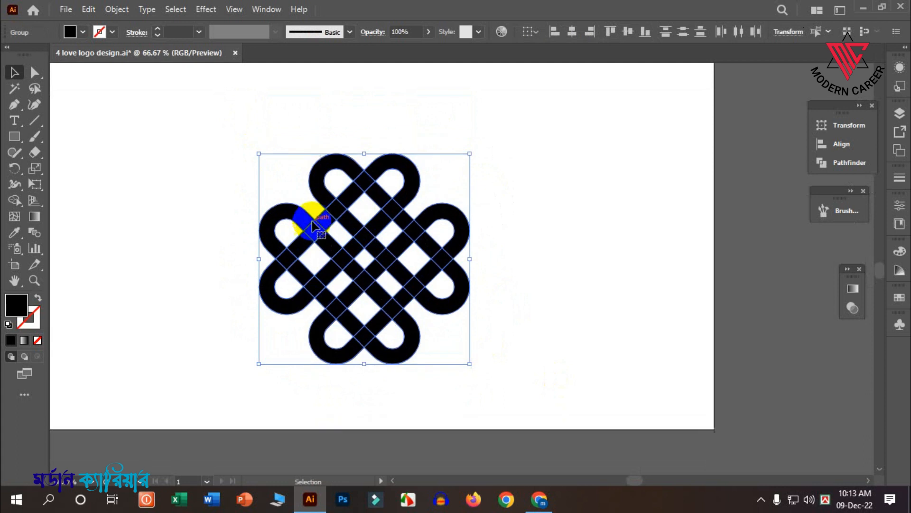
# Activate the Shape Builder tool on the selected lattice and set its fill colour to red.
pyautogui.scroll(1, 312, 226)
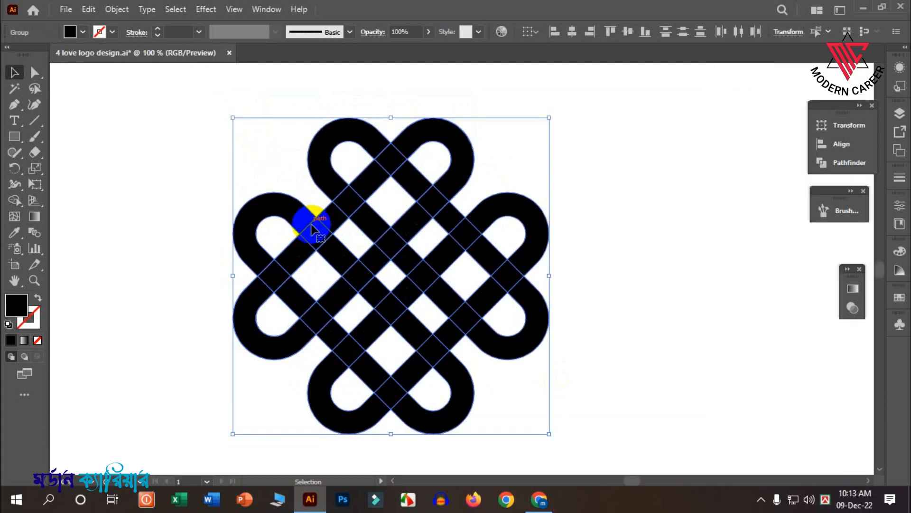
pyautogui.click(15, 202)
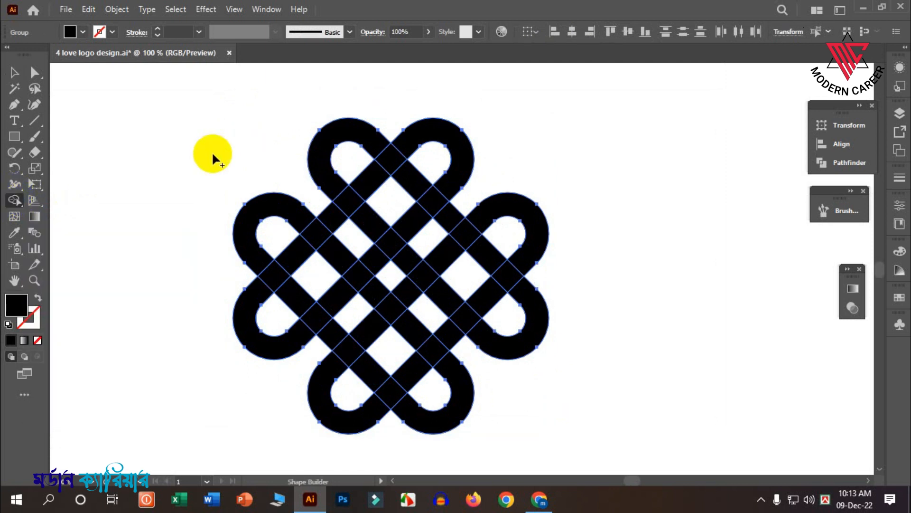
pyautogui.scroll(2, 386, 202)
pyautogui.scroll(-1, 438, 261)
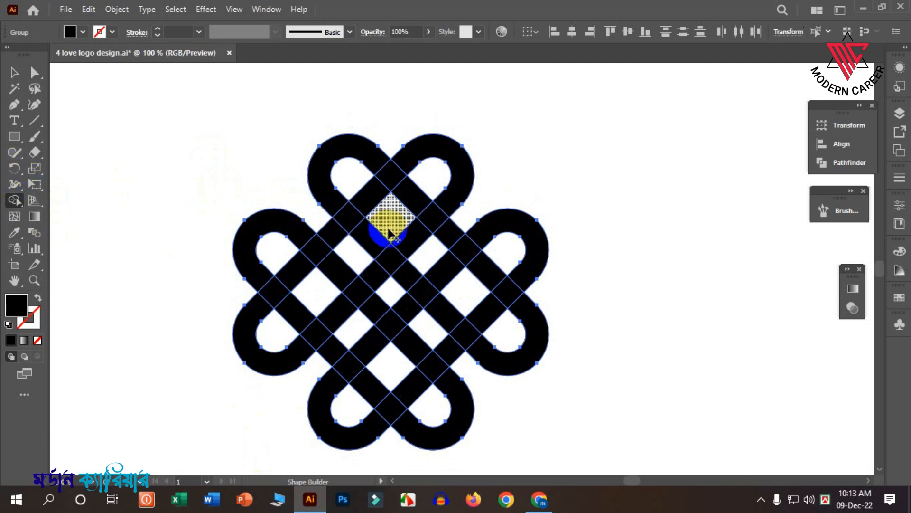
pyautogui.click(83, 32)
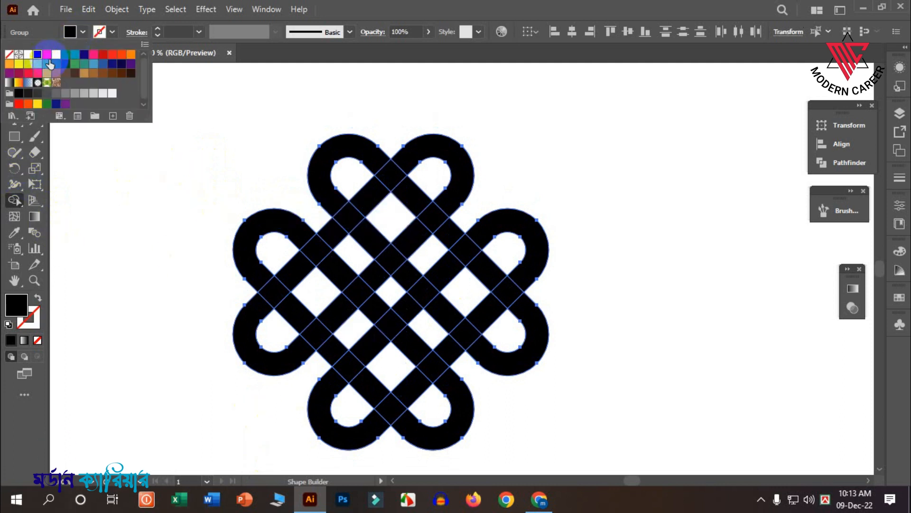
pyautogui.click(47, 54)
pyautogui.click(394, 217)
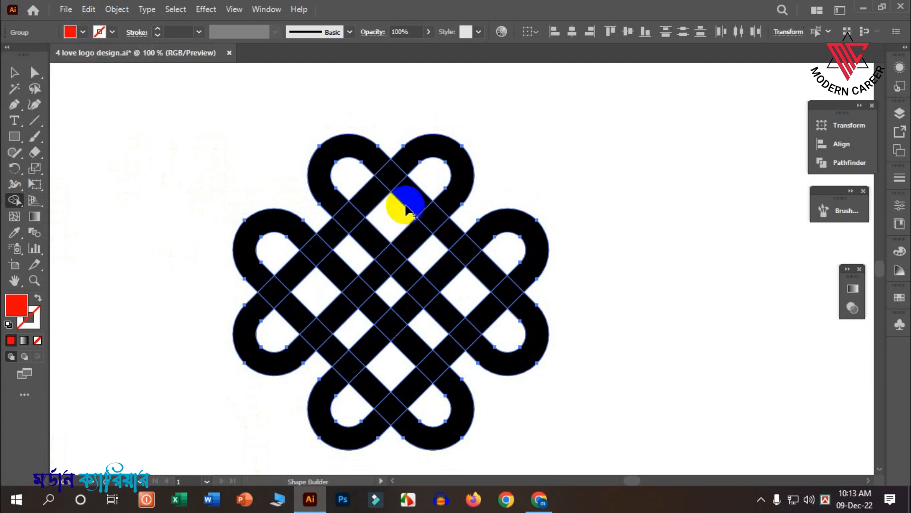
pyautogui.scroll(2, 407, 199)
pyautogui.scroll(-2, 414, 212)
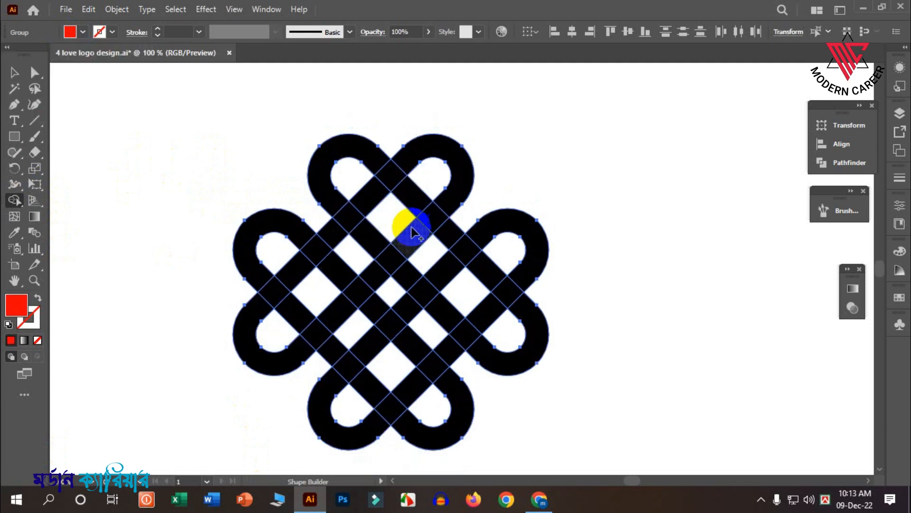
pyautogui.scroll(1, 389, 212)
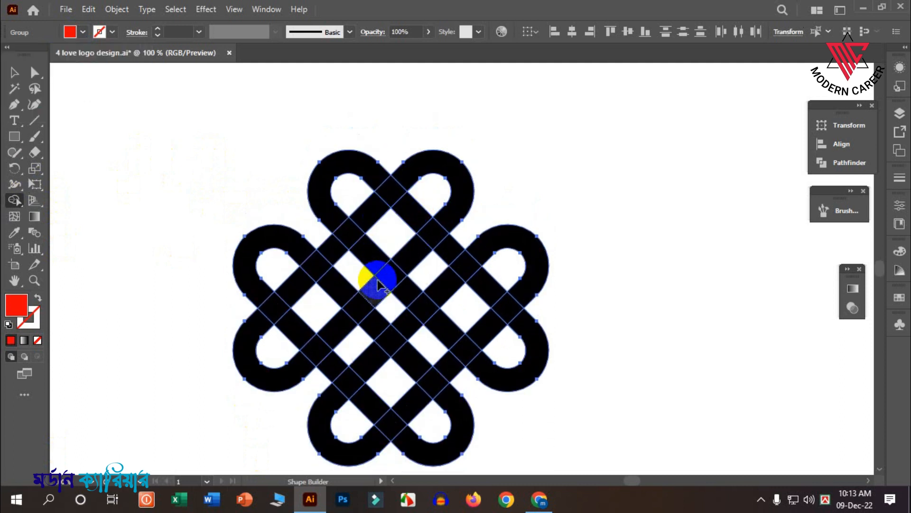
# Build the top heart in red by merging its left lobe with the lower V and its right lobe with the crossing band.
pyautogui.moveTo(414, 256)
pyautogui.mouseDown()
pyautogui.moveTo(393, 275)
pyautogui.moveTo(326, 213)
pyautogui.moveTo(314, 178)
pyautogui.moveTo(324, 170)
pyautogui.moveTo(375, 183)
pyautogui.moveTo(408, 219)
pyautogui.mouseUp()
pyautogui.scroll(2, 394, 200)
pyautogui.scroll(1, 408, 220)
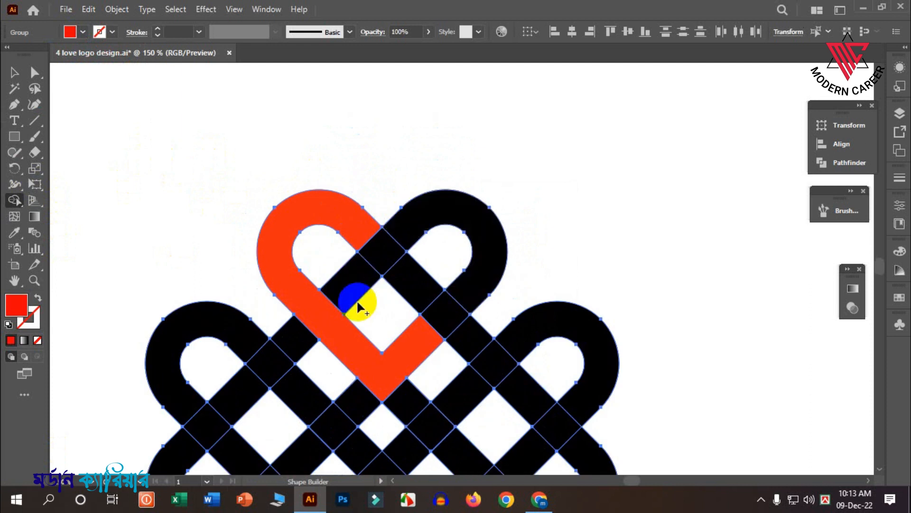
pyautogui.moveTo(338, 286)
pyautogui.mouseDown()
pyautogui.moveTo(391, 209)
pyautogui.moveTo(466, 209)
pyautogui.moveTo(464, 250)
pyautogui.mouseUp()
pyautogui.scroll(-2, 463, 250)
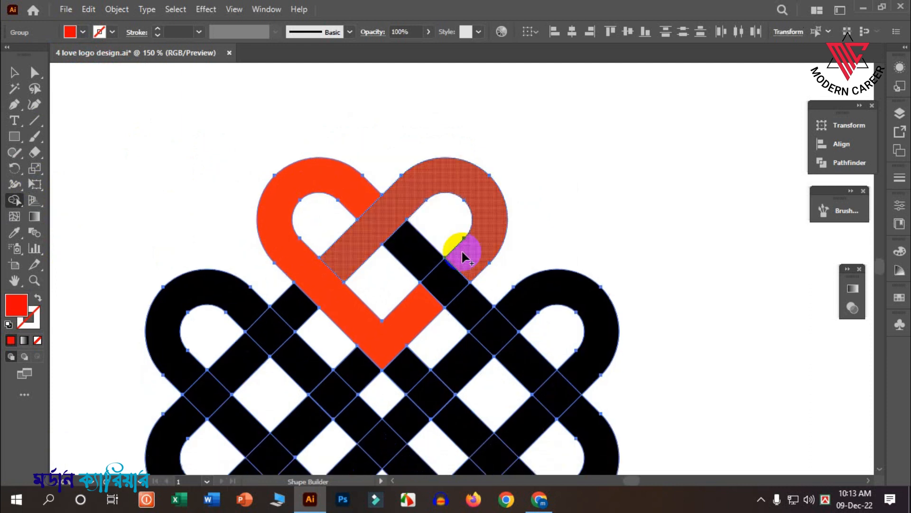
# Merge the top heart's band running toward the right heart, and join the right heart's upper lobe with its diagonal band.
pyautogui.scroll(-1, 505, 307)
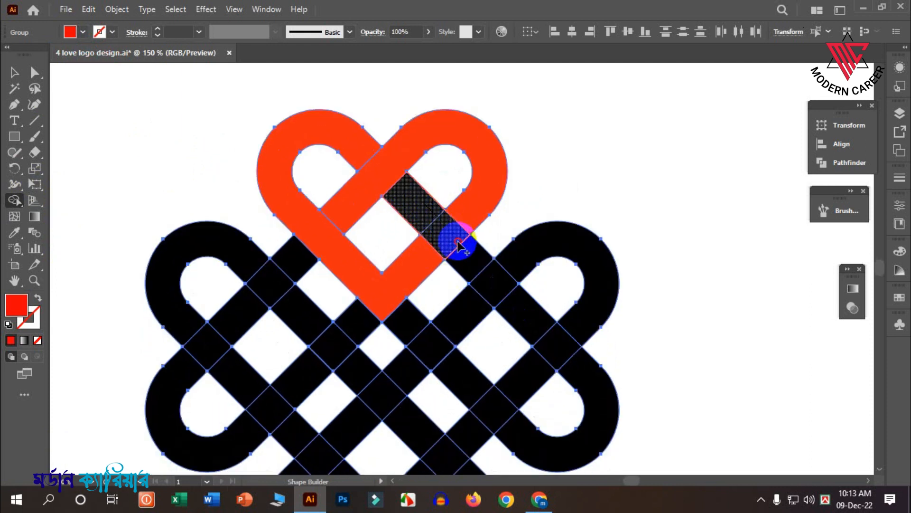
pyautogui.click(462, 256)
pyautogui.scroll(-1, 462, 257)
pyautogui.moveTo(473, 256)
pyautogui.mouseDown()
pyautogui.moveTo(500, 270)
pyautogui.moveTo(460, 291)
pyautogui.moveTo(488, 244)
pyautogui.moveTo(558, 217)
pyautogui.moveTo(602, 237)
pyautogui.mouseUp()
pyautogui.scroll(-2, 579, 285)
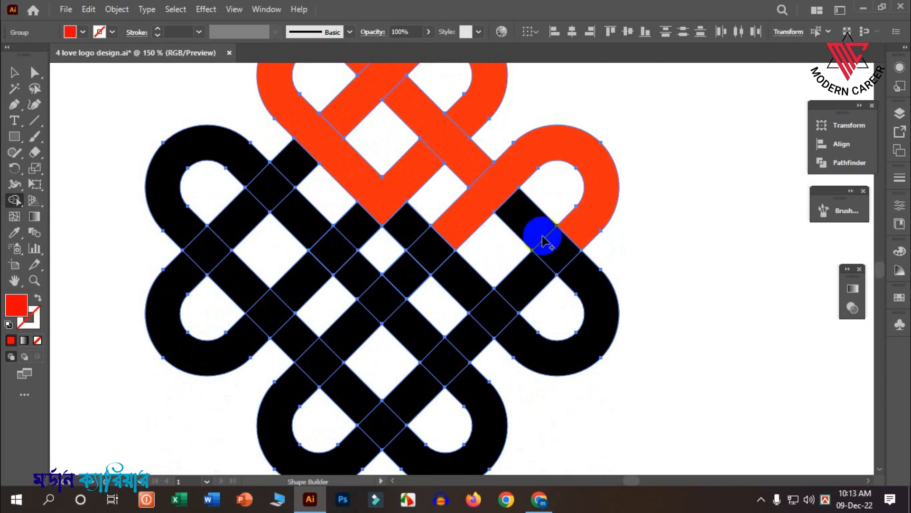
# Complete the right heart in red by merging its lower lobe, its inner corner and the band extending toward the bottom heart.
pyautogui.moveTo(529, 221); pyautogui.dragTo(571, 274)
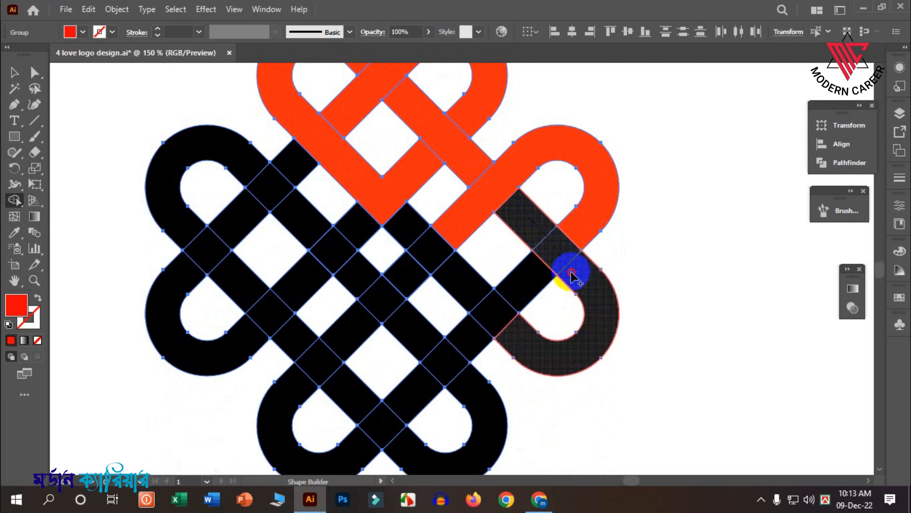
pyautogui.moveTo(572, 274); pyautogui.dragTo(573, 275)
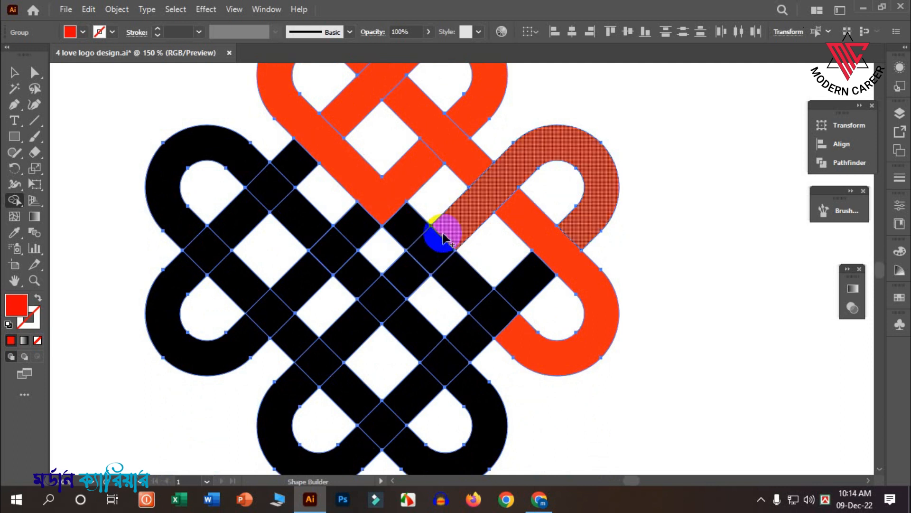
pyautogui.moveTo(441, 245); pyautogui.dragTo(444, 257)
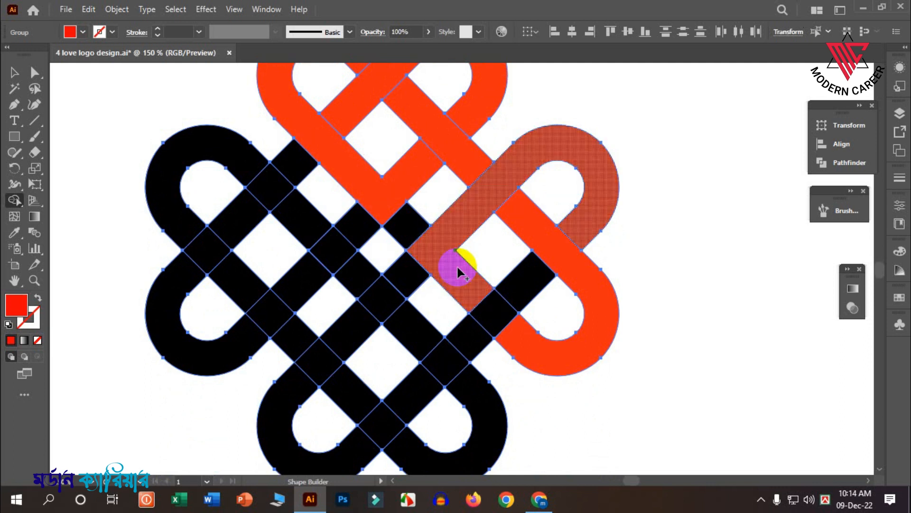
pyautogui.scroll(-1, 535, 276)
pyautogui.scroll(-1, 535, 277)
pyautogui.moveTo(519, 279)
pyautogui.mouseDown()
pyautogui.moveTo(516, 237)
pyautogui.moveTo(471, 273)
pyautogui.mouseUp()
pyautogui.scroll(-1, 470, 266)
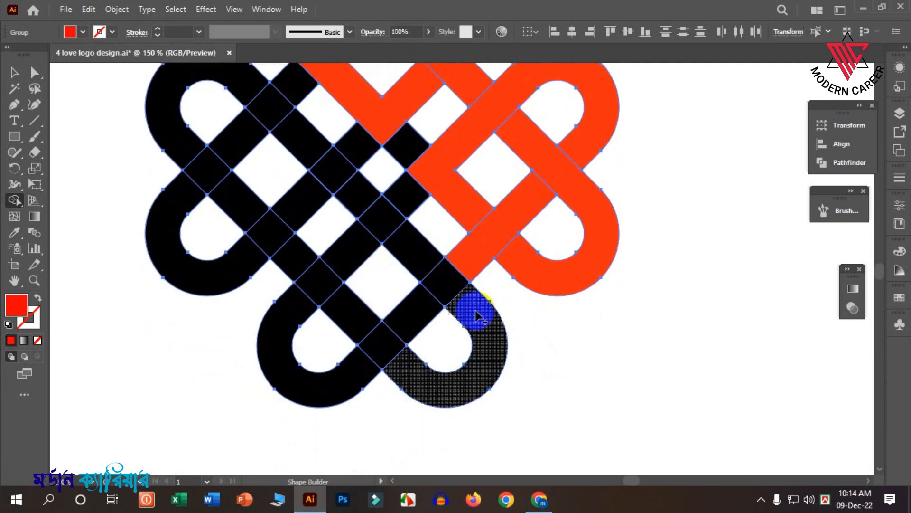
pyautogui.scroll(1, 483, 335)
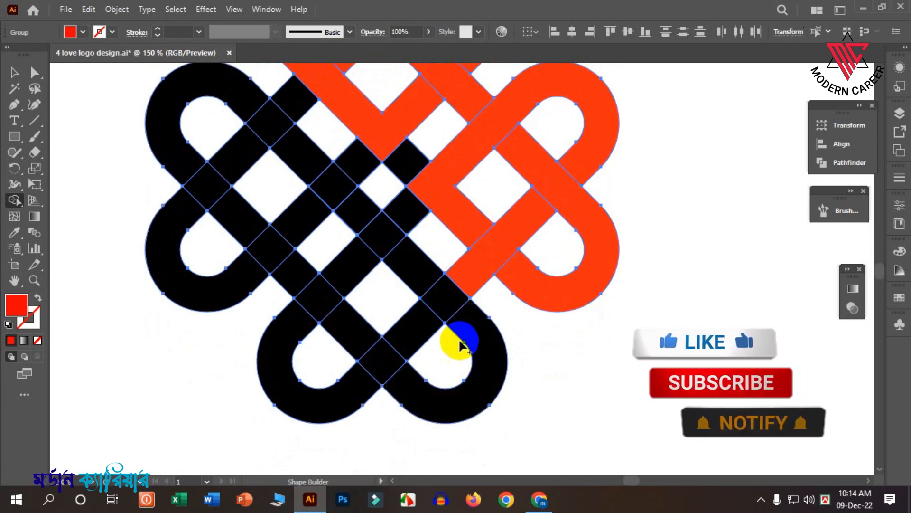
pyautogui.moveTo(473, 338)
pyautogui.mouseDown()
pyautogui.moveTo(477, 371)
pyautogui.moveTo(443, 405)
pyautogui.moveTo(378, 370)
pyautogui.mouseUp()
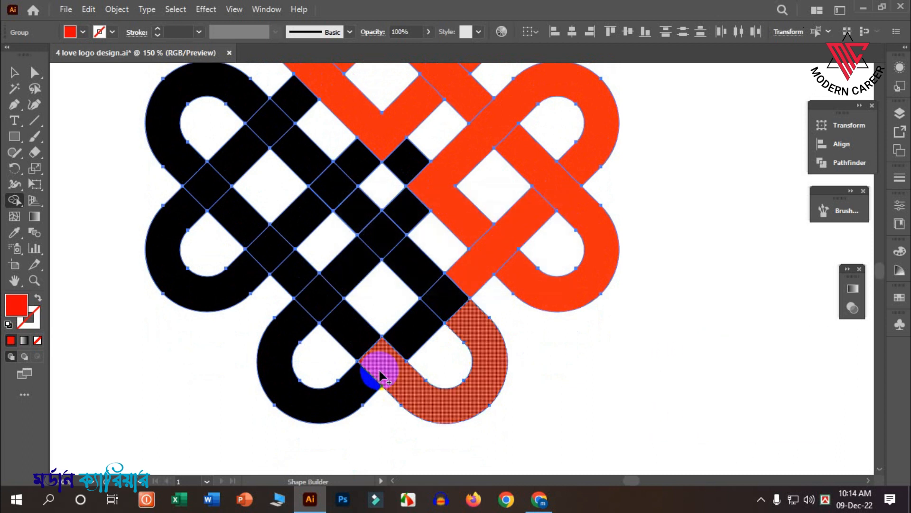
pyautogui.hotkey('ctrl', 'z')
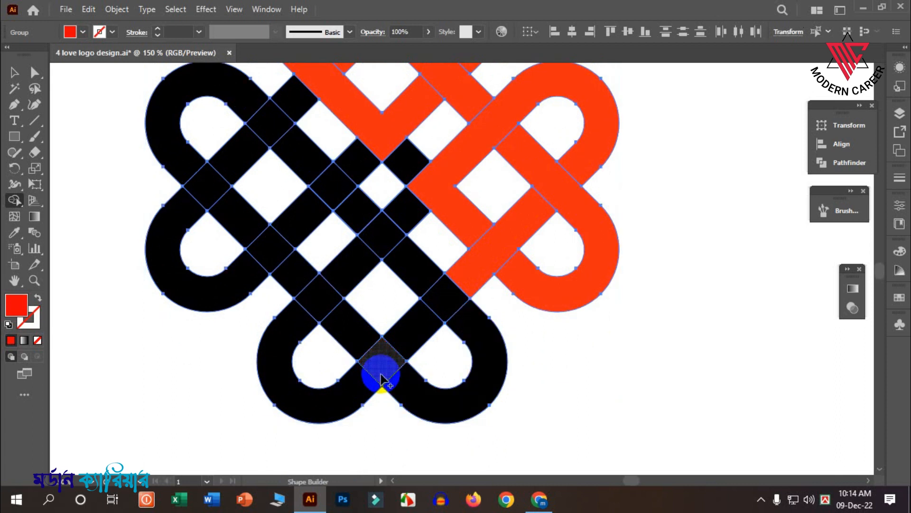
# Build the left heart in red by merging its crossing bands, both lobes and the inner corner into interlaced pieces.
pyautogui.scroll(1, 455, 351)
pyautogui.scroll(5, 459, 360)
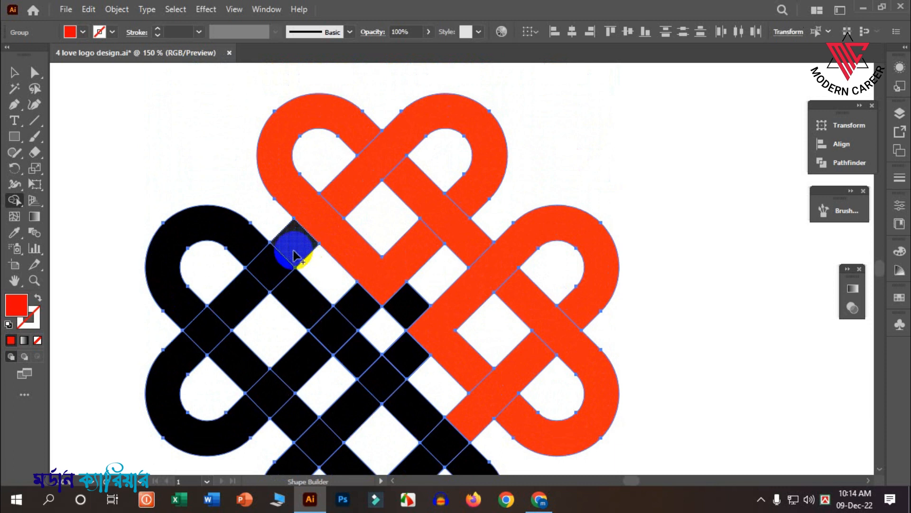
pyautogui.moveTo(293, 250); pyautogui.dragTo(248, 284)
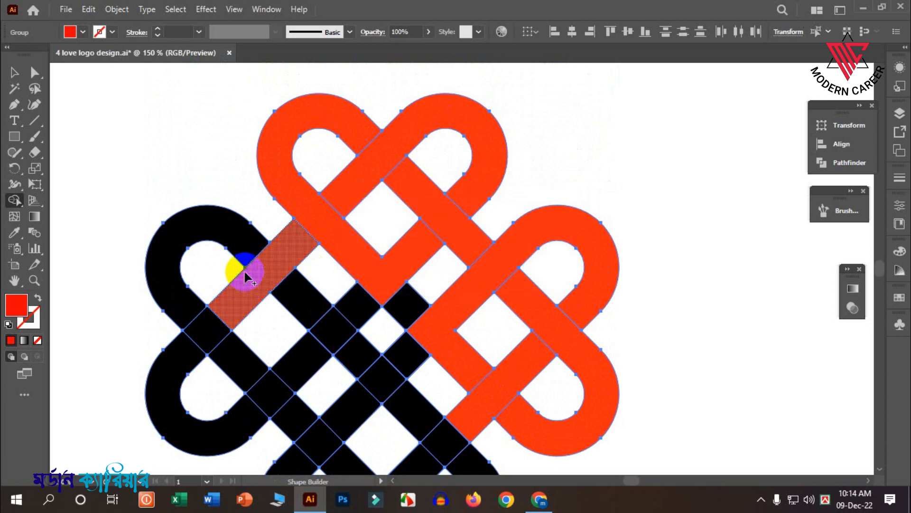
pyautogui.scroll(-1, 254, 260)
pyautogui.moveTo(249, 214)
pyautogui.mouseDown()
pyautogui.moveTo(161, 236)
pyautogui.moveTo(175, 298)
pyautogui.moveTo(220, 334)
pyautogui.moveTo(159, 304)
pyautogui.moveTo(173, 352)
pyautogui.moveTo(239, 364)
pyautogui.moveTo(318, 297)
pyautogui.mouseUp()
pyautogui.scroll(-3, 208, 325)
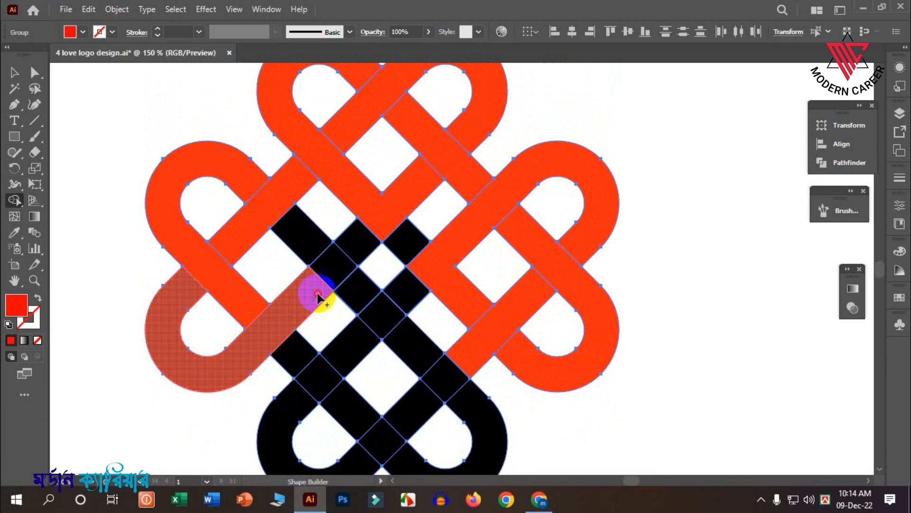
pyautogui.moveTo(323, 266); pyautogui.dragTo(309, 249)
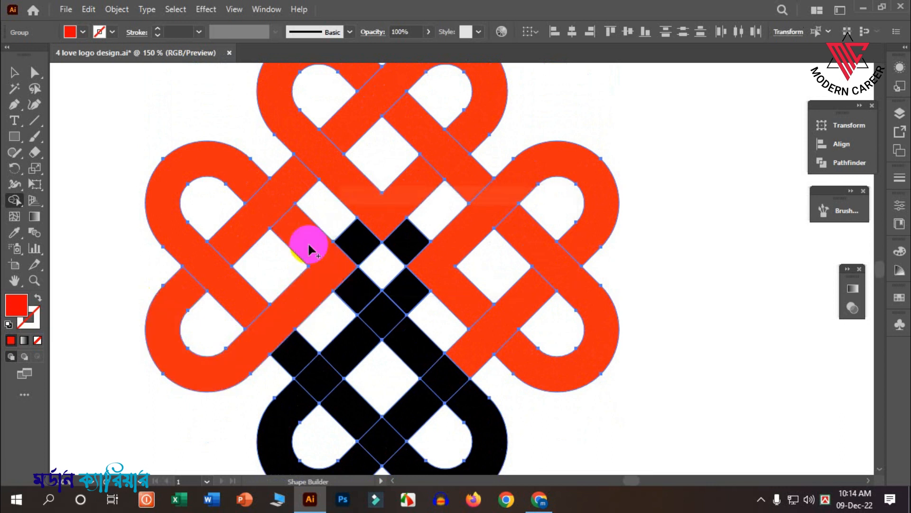
# Build the bottom heart in red by merging its lobes, crossing bands and inner corner, leaving the four central squares black.
pyautogui.scroll(1, 314, 249)
pyautogui.scroll(-3, 314, 250)
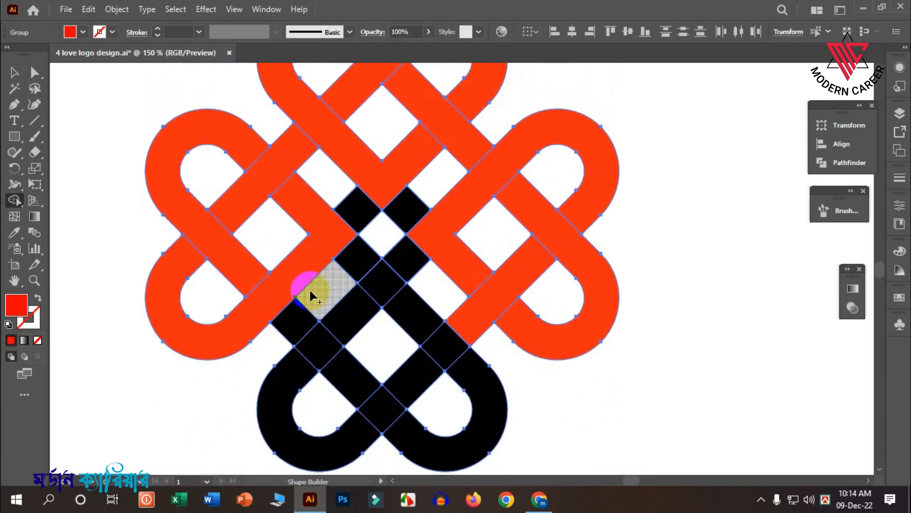
pyautogui.scroll(3, 307, 281)
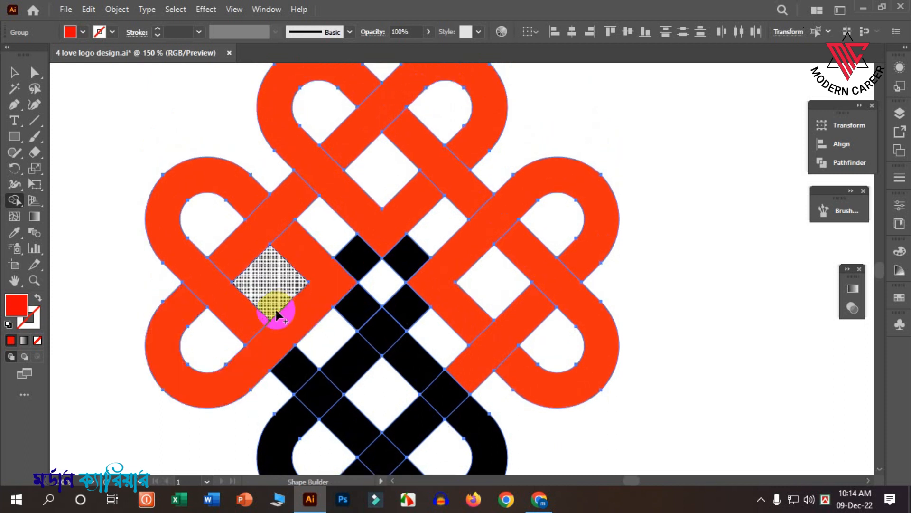
pyautogui.scroll(-4, 285, 309)
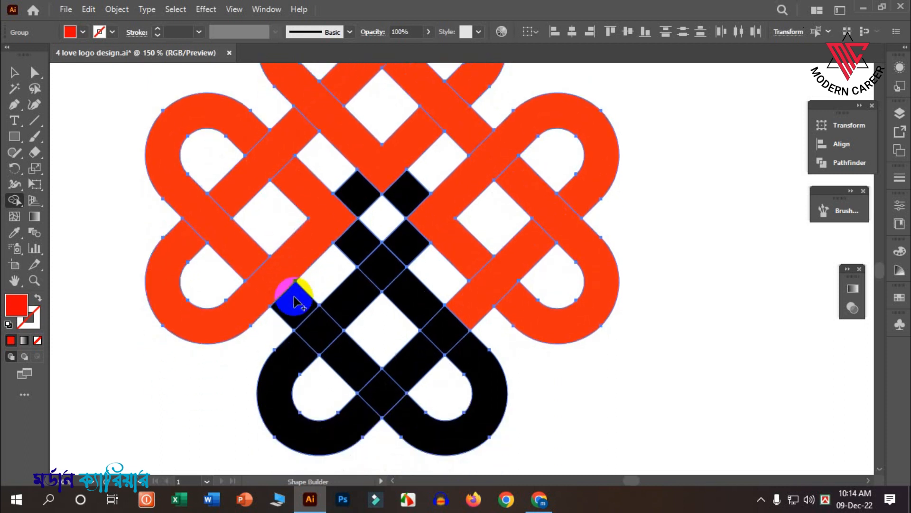
pyautogui.scroll(2, 475, 376)
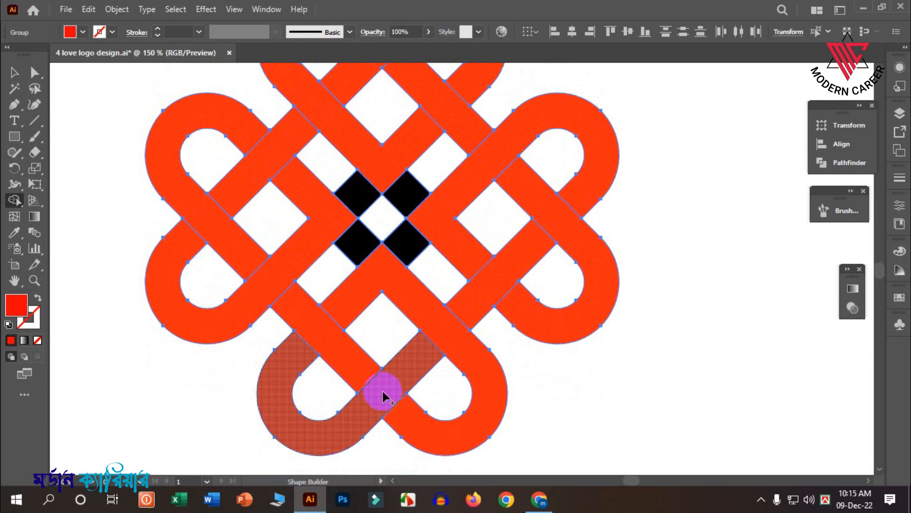
pyautogui.scroll(1, 416, 338)
pyautogui.scroll(-1, 436, 314)
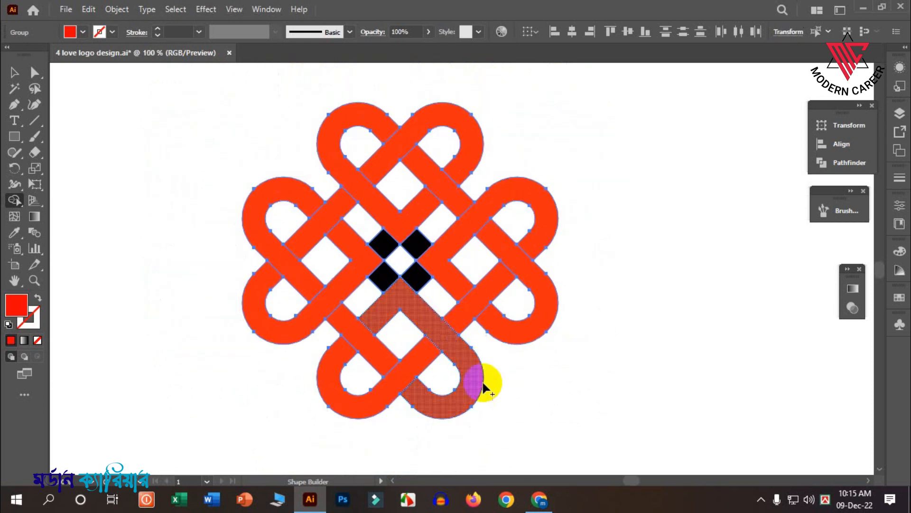
pyautogui.scroll(2, 385, 279)
pyautogui.scroll(2, 430, 280)
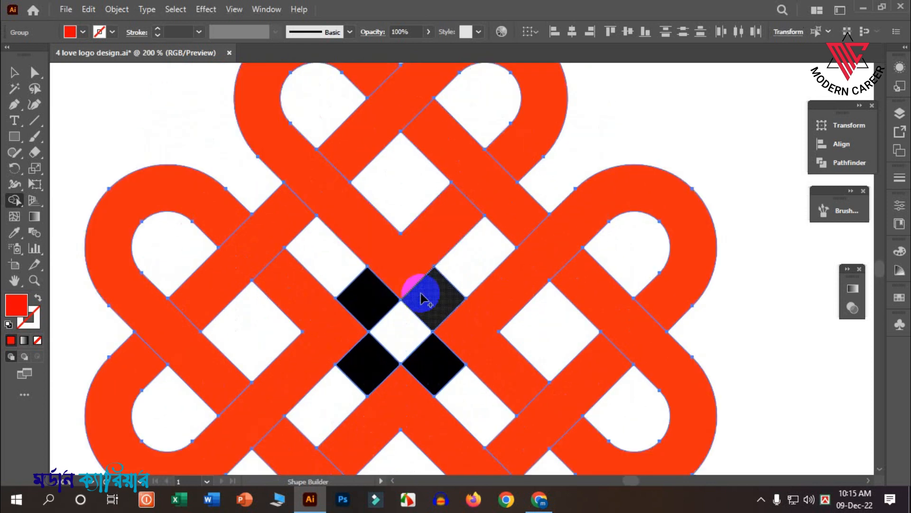
# Remove the four black squares at the logo's centre with the Shape Builder, leaving an empty diagonal cross.
pyautogui.click(424, 260)
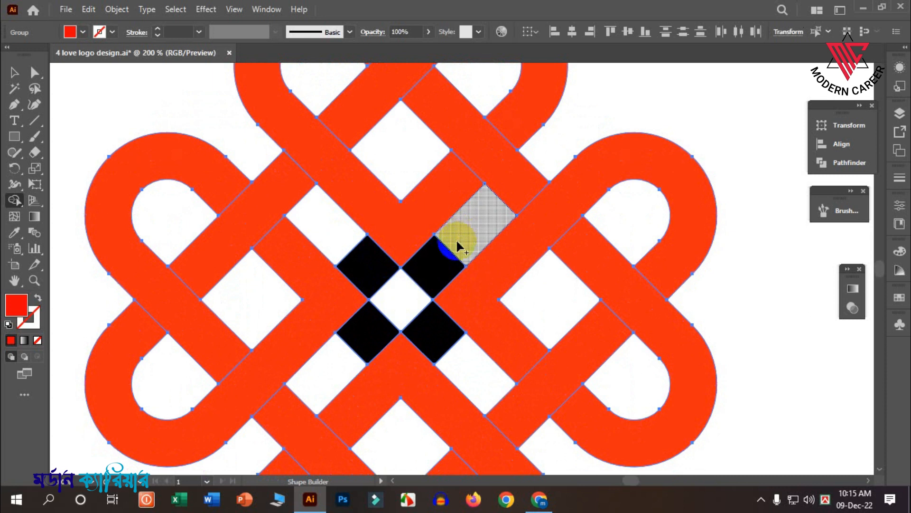
pyautogui.moveTo(463, 237); pyautogui.dragTo(410, 293)
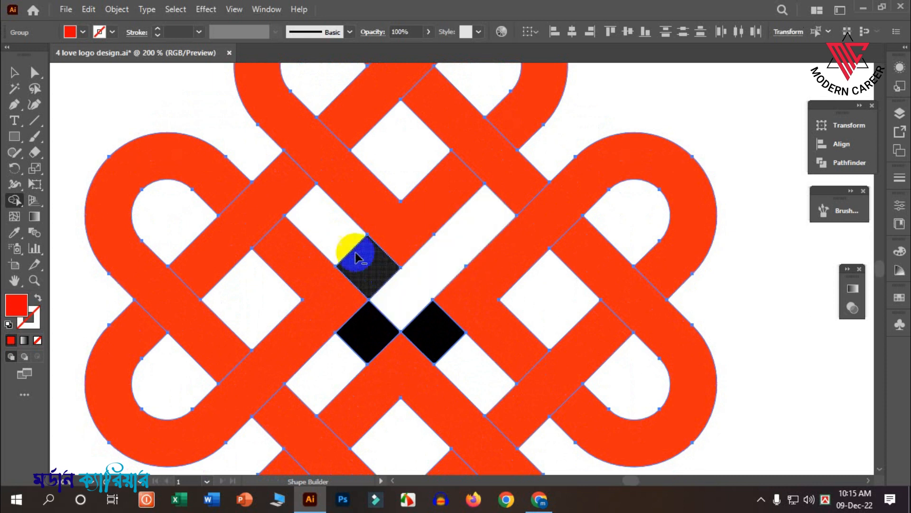
pyautogui.keyDown('alt'); pyautogui.click(357, 255); pyautogui.keyUp('alt')
pyautogui.keyDown('alt'); pyautogui.click(444, 342); pyautogui.keyUp('alt')
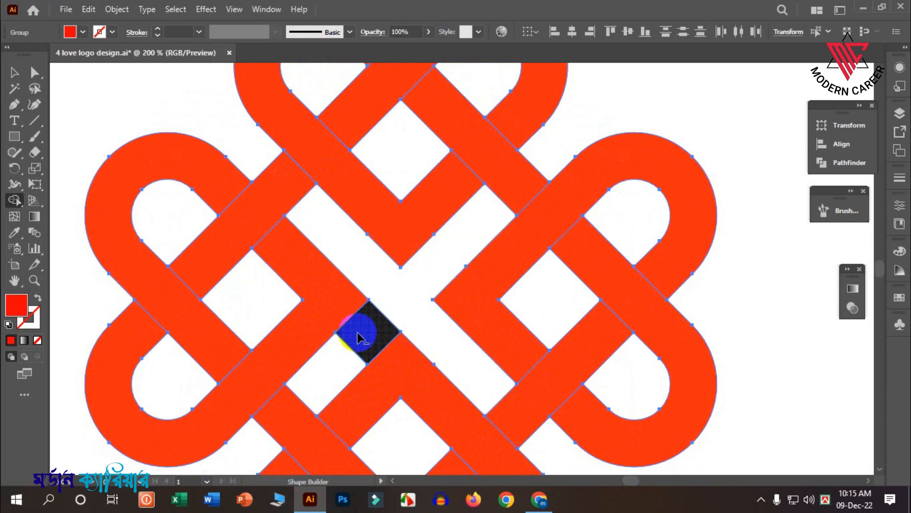
pyautogui.keyDown('alt'); pyautogui.click(356, 332); pyautogui.keyUp('alt')
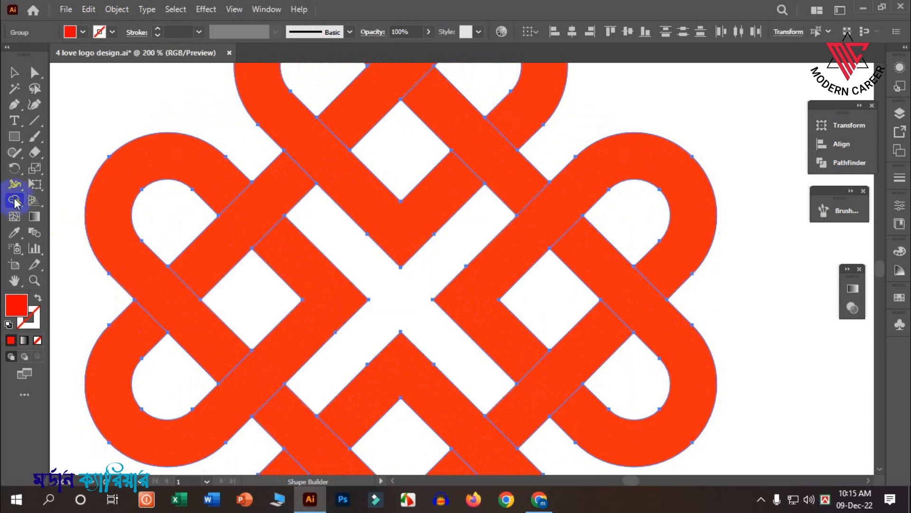
pyautogui.scroll(-2, 345, 257)
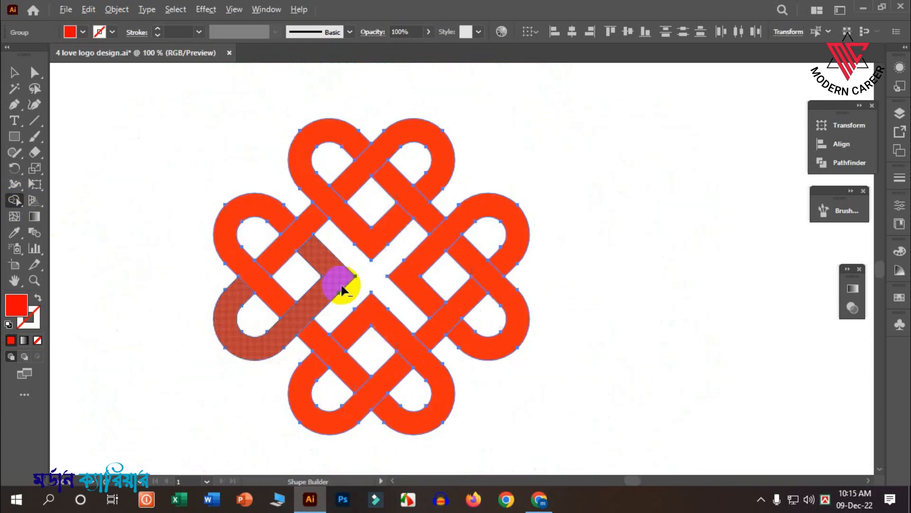
pyautogui.scroll(-2, 429, 258)
pyautogui.scroll(-1, 403, 268)
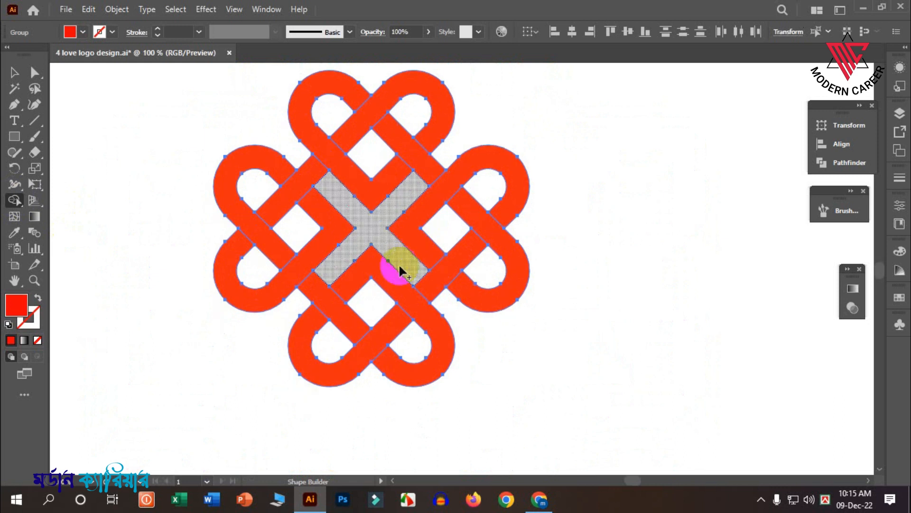
pyautogui.scroll(-1, 399, 268)
# Select the whole interlaced logo and reposition it near the middle of the artboard.
pyautogui.click(15, 72)
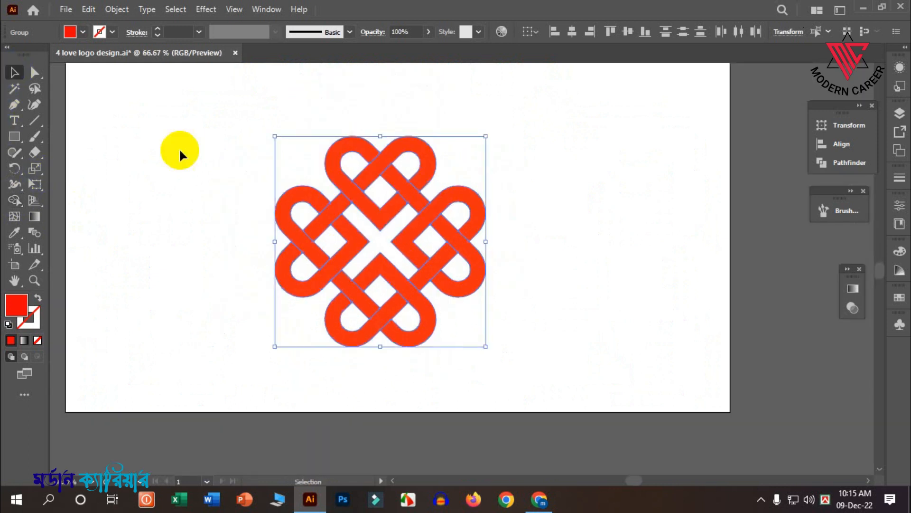
pyautogui.click(223, 176)
pyautogui.scroll(1, 541, 404)
pyautogui.click(351, 240)
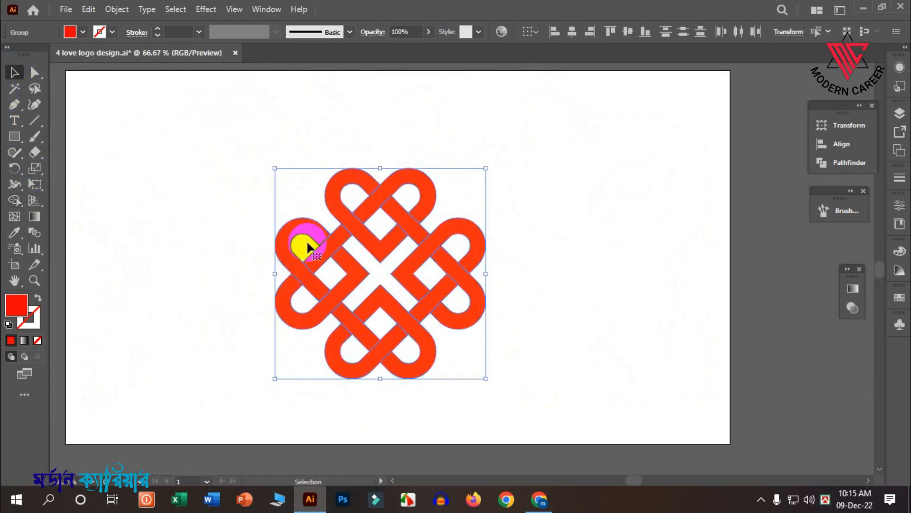
pyautogui.moveTo(372, 248); pyautogui.dragTo(379, 203)
pyautogui.scroll(2, 382, 282)
pyautogui.scroll(-1, 384, 278)
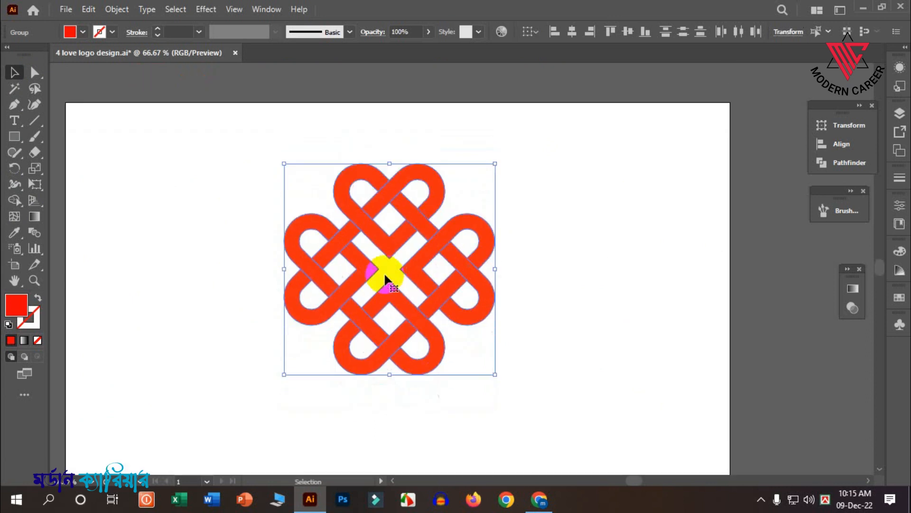
pyautogui.scroll(-2, 381, 250)
# Scale the logo down, keeping one version in the artboard's upper-left corner and another near its centre.
pyautogui.moveTo(436, 312); pyautogui.dragTo(413, 282)
pyautogui.scroll(2, 347, 271)
pyautogui.moveTo(424, 233)
pyautogui.mouseDown()
pyautogui.moveTo(173, 131)
pyautogui.moveTo(435, 281)
pyautogui.moveTo(417, 244)
pyautogui.mouseUp()
pyautogui.scroll(1, 426, 245)
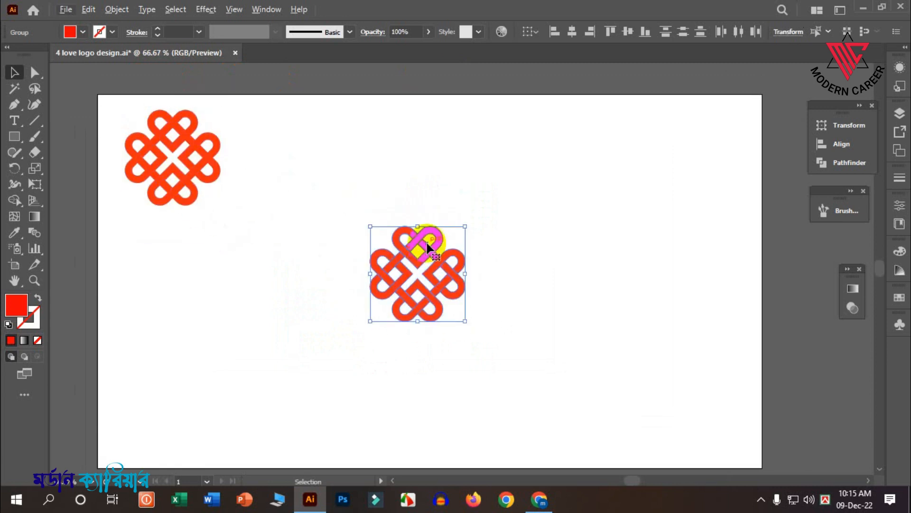
# Select all pieces of the central logo and offset their paths by -1 px with miter joins.
pyautogui.scroll(2, 428, 254)
pyautogui.scroll(1, 417, 267)
pyautogui.scroll(1, 415, 286)
pyautogui.scroll(-3, 415, 287)
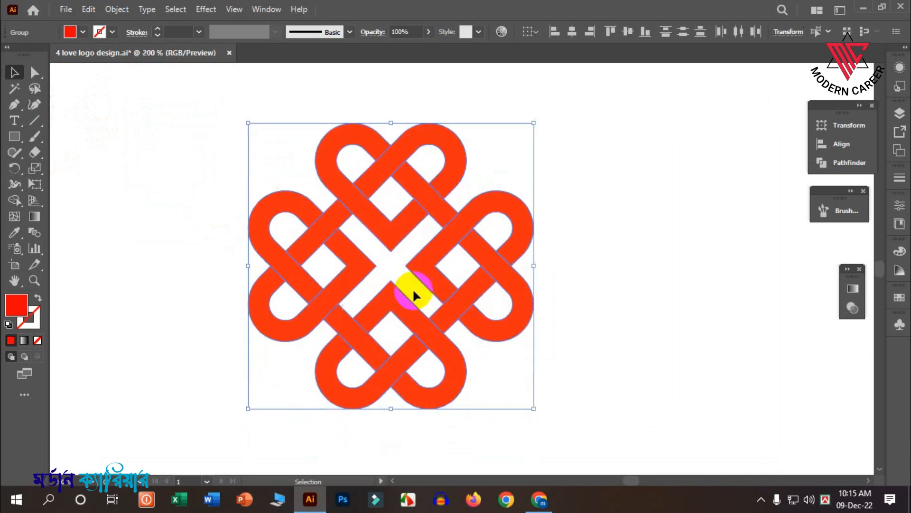
pyautogui.moveTo(413, 289); pyautogui.dragTo(431, 313)
pyautogui.click(114, 176)
pyautogui.moveTo(159, 122); pyautogui.dragTo(560, 441)
pyautogui.click(117, 9)
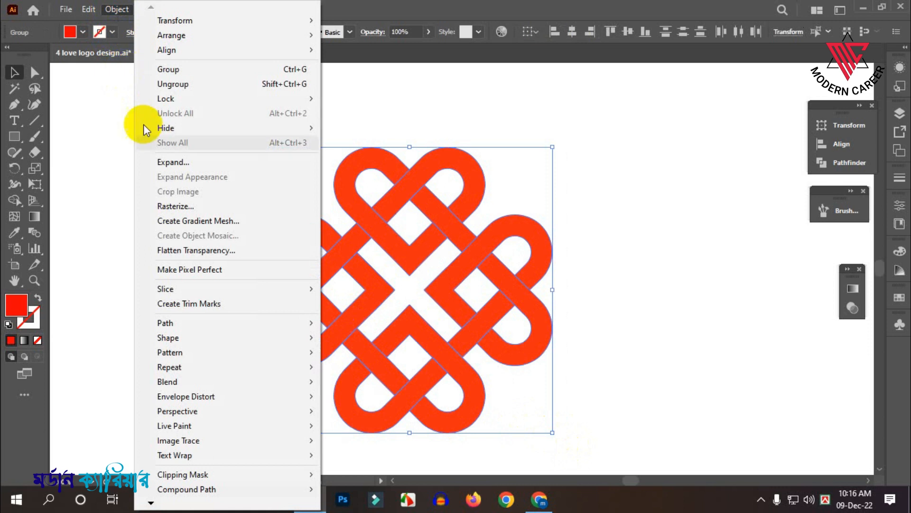
pyautogui.moveTo(191, 324)
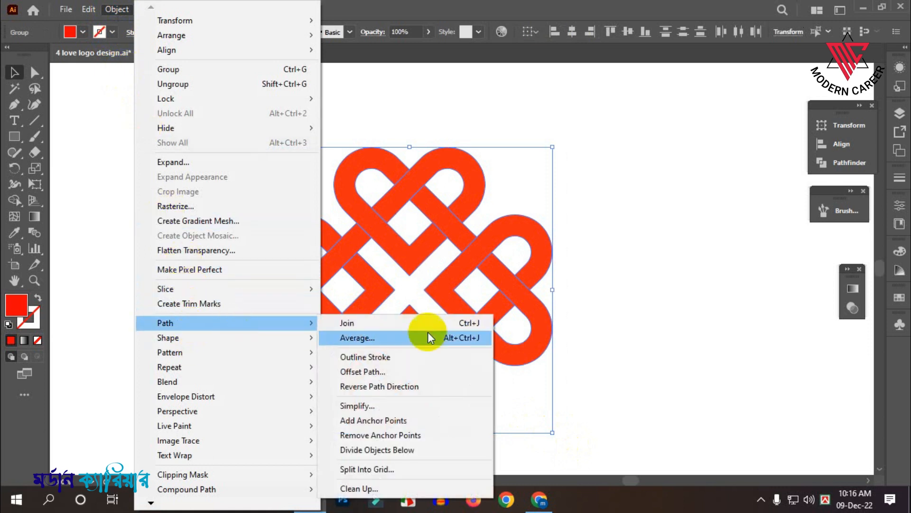
pyautogui.click(380, 371)
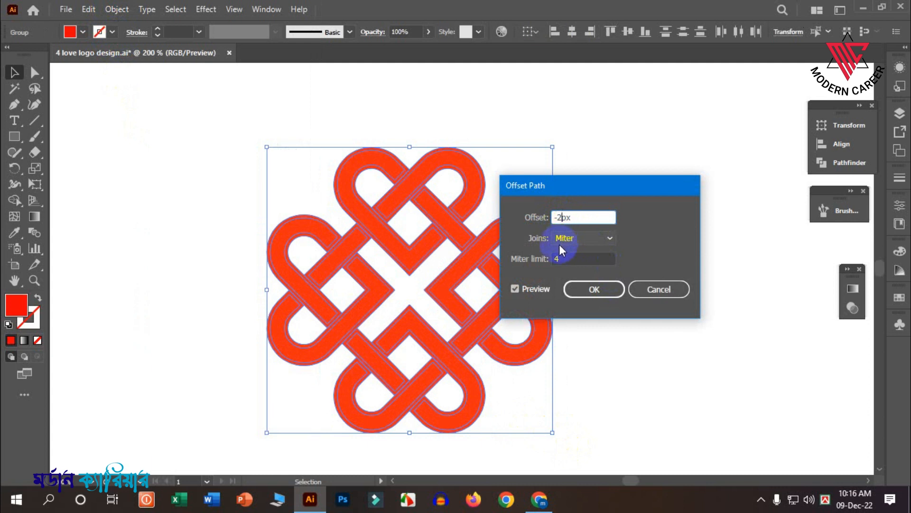
pyautogui.press('BackSpace')
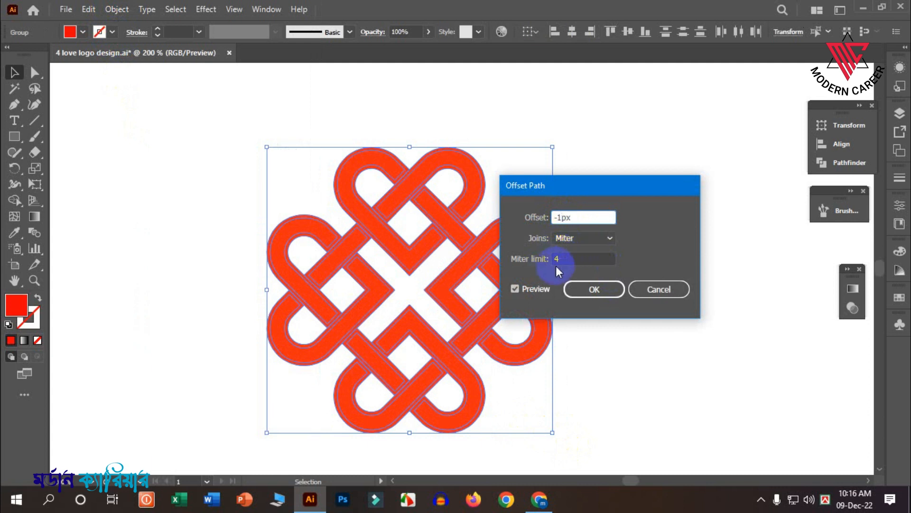
pyautogui.click(580, 290)
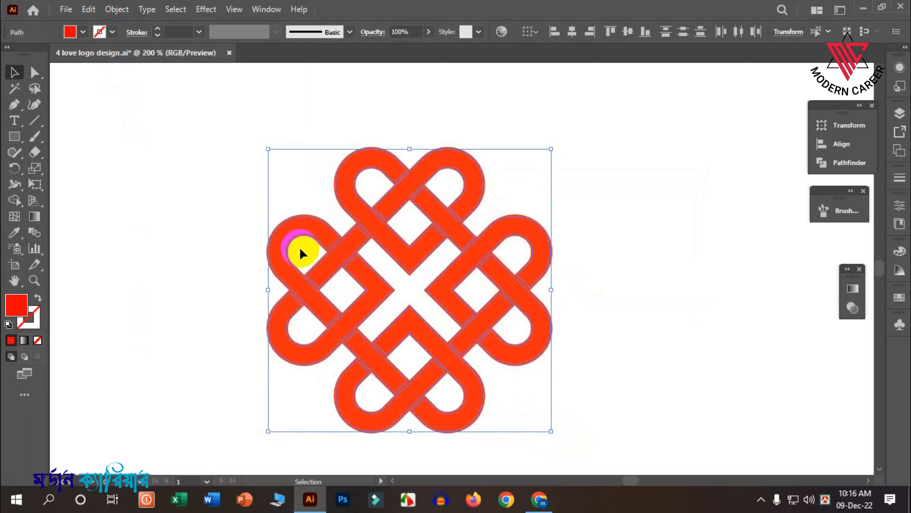
# Move the inset logo paths off the original central logo to the empty area on its right.
pyautogui.scroll(-2, 302, 250)
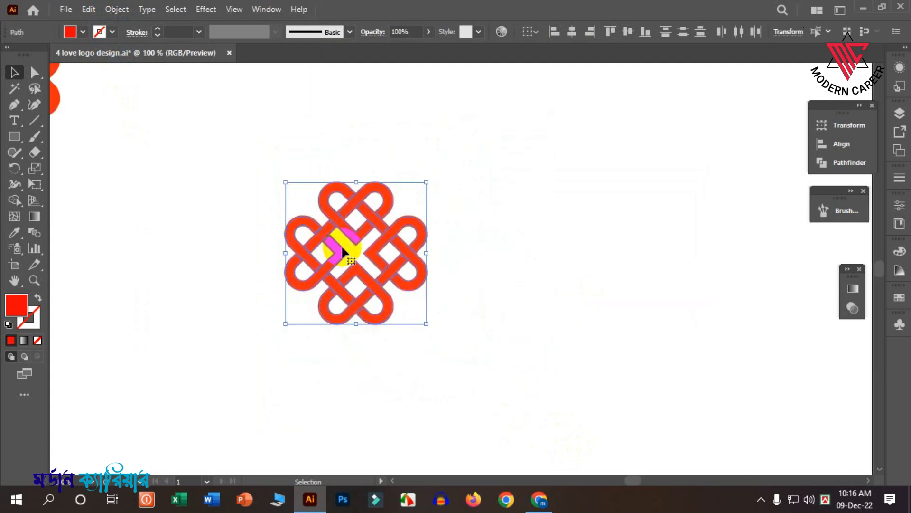
pyautogui.moveTo(342, 250); pyautogui.dragTo(574, 231)
pyautogui.click(458, 298)
pyautogui.scroll(1, 684, 380)
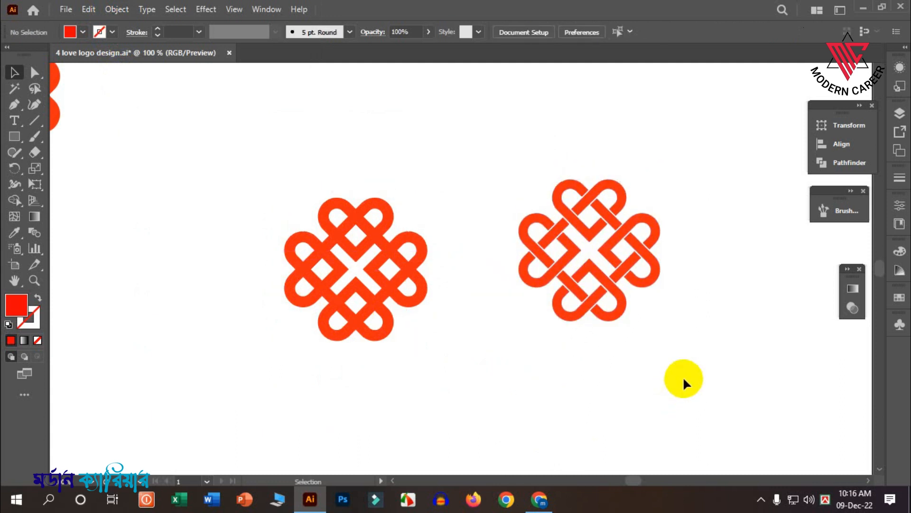
pyautogui.scroll(-1, 362, 359)
pyautogui.scroll(2, 565, 337)
pyautogui.scroll(-2, 436, 366)
# Ungroup the grouped pieces that span the original central logo and the inset logo.
pyautogui.moveTo(393, 336); pyautogui.dragTo(294, 228)
pyautogui.click(357, 371)
pyautogui.click(366, 309)
pyautogui.click(369, 374)
pyautogui.click(540, 280)
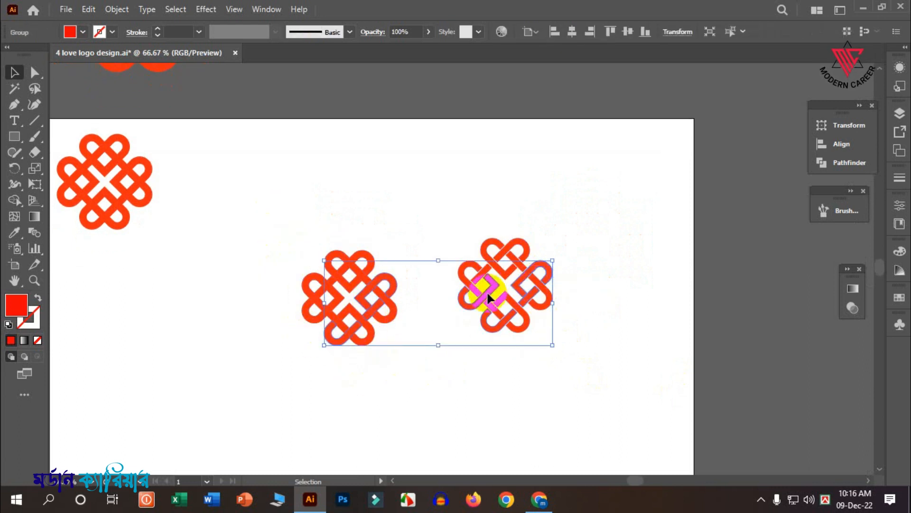
pyautogui.rightClick(472, 295)
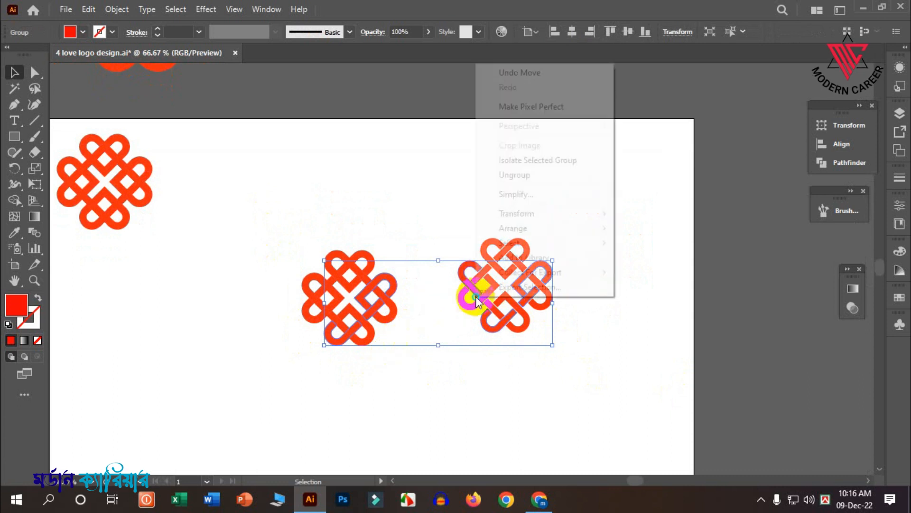
pyautogui.click(505, 175)
pyautogui.rightClick(496, 285)
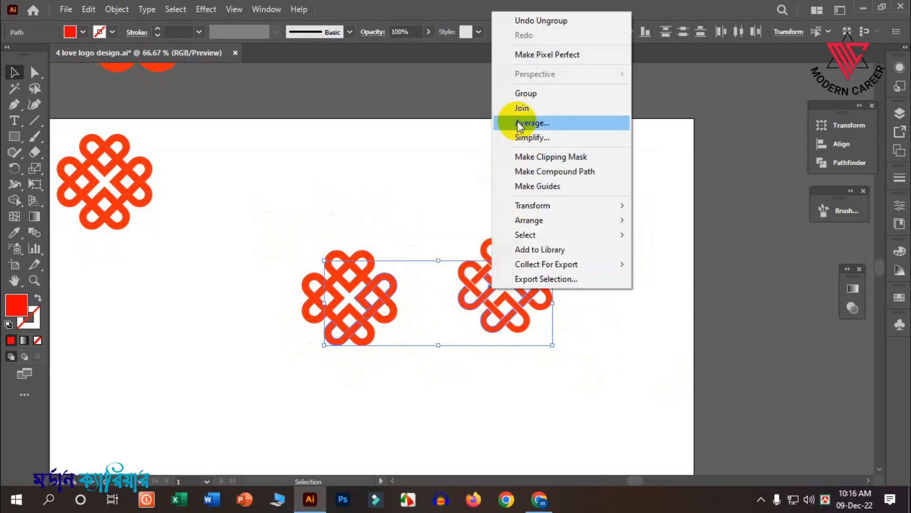
pyautogui.click(349, 224)
# Delete all pieces of the original central logo, keeping the inset logo with gaps between its bands.
pyautogui.click(373, 303)
pyautogui.press('Delete')
pyautogui.click(381, 321)
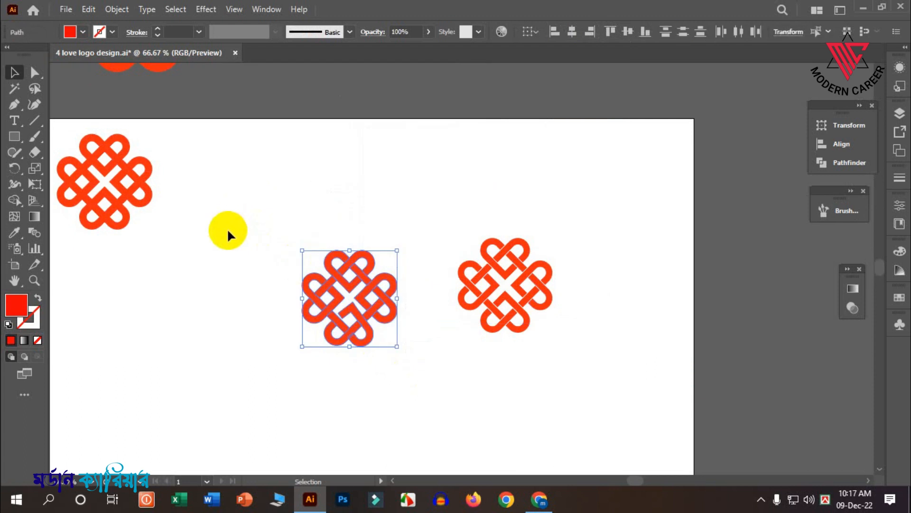
pyautogui.press('Delete')
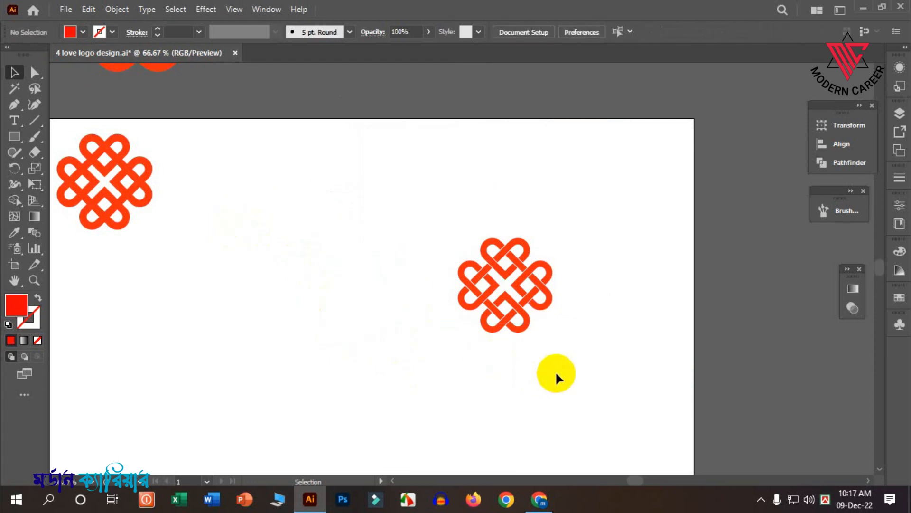
# Move the inset logo to the middle of the artboard and deselect it.
pyautogui.click(548, 284)
pyautogui.moveTo(533, 274); pyautogui.dragTo(374, 309)
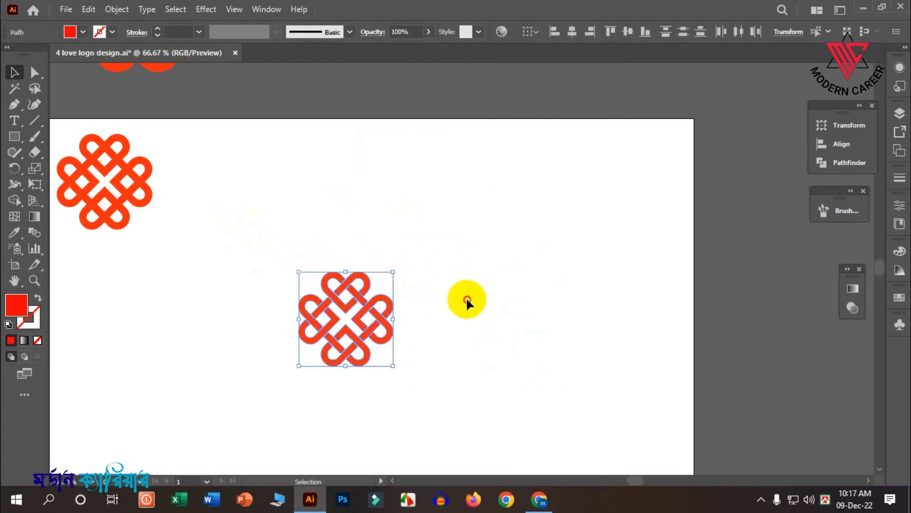
pyautogui.click(466, 297)
# Examine the reference logos outside the artboard, the red version with rounded band ends and the white version on black.
pyautogui.scroll(-2, 379, 335)
pyautogui.scroll(-2, 323, 337)
pyautogui.scroll(-5, 365, 285)
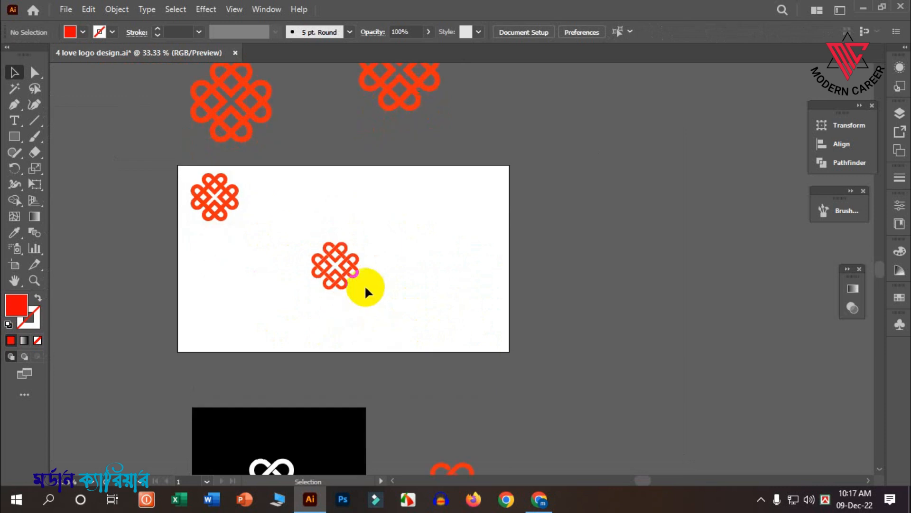
pyautogui.scroll(-3, 302, 288)
pyautogui.scroll(4, 469, 374)
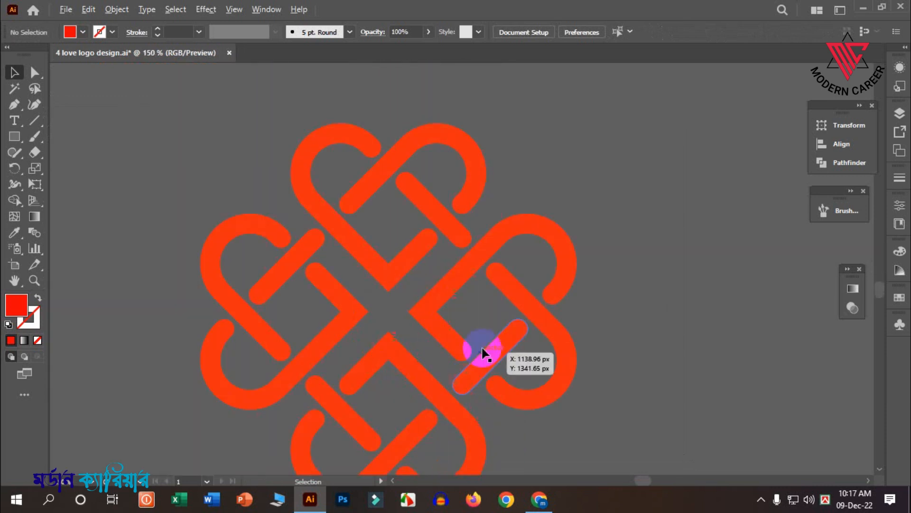
pyautogui.scroll(-4, 522, 320)
pyautogui.scroll(1, 311, 338)
pyautogui.scroll(8, 324, 431)
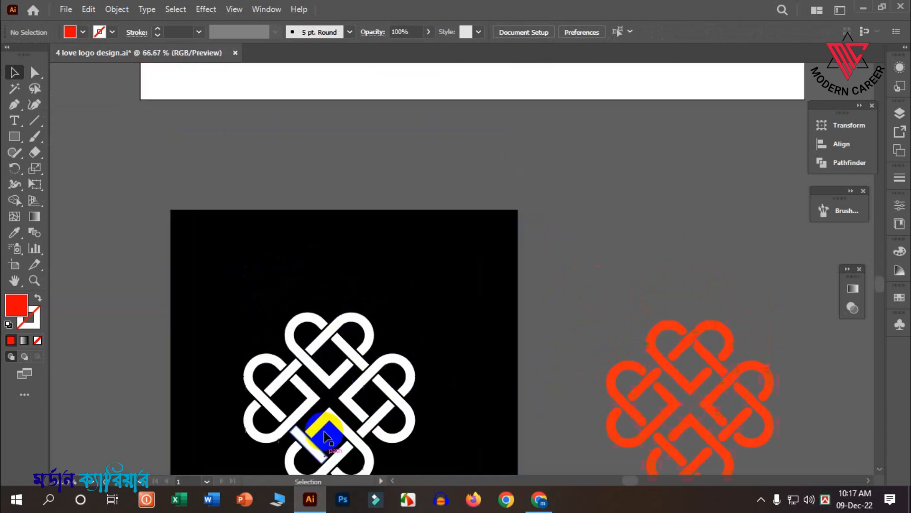
pyautogui.scroll(4, 475, 351)
pyautogui.scroll(-2, 285, 327)
pyautogui.scroll(-2, 259, 327)
pyautogui.scroll(5, 380, 335)
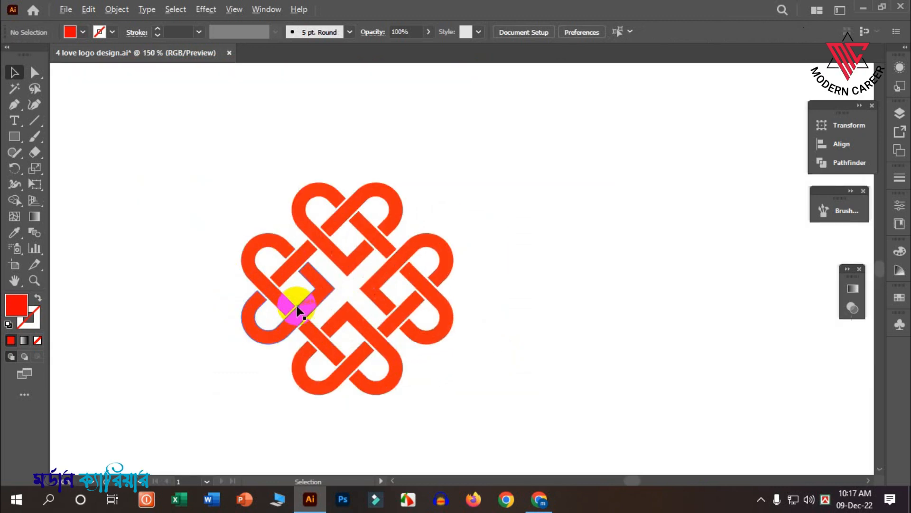
# Round both corners at the lower-left end of the top heart's right-lobe band into a full semicircle.
pyautogui.moveTo(332, 281); pyautogui.dragTo(298, 334)
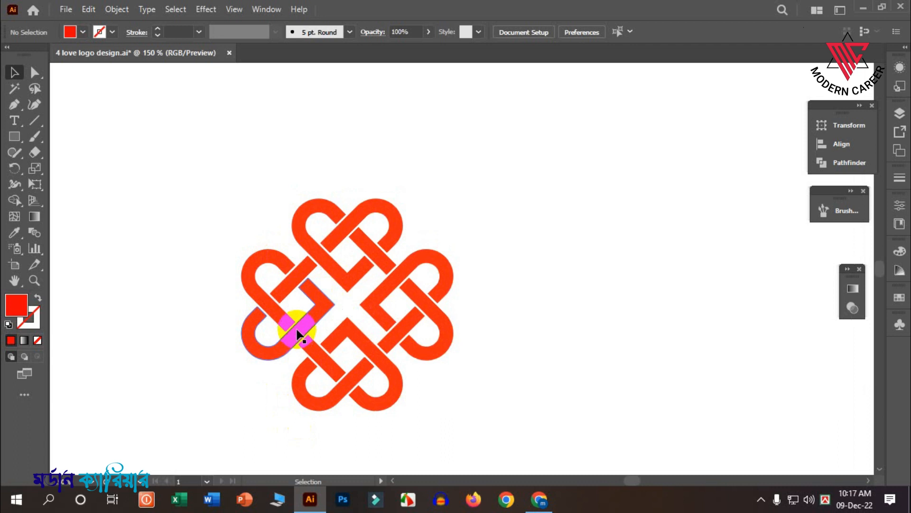
pyautogui.scroll(1, 315, 326)
pyautogui.scroll(5, 319, 258)
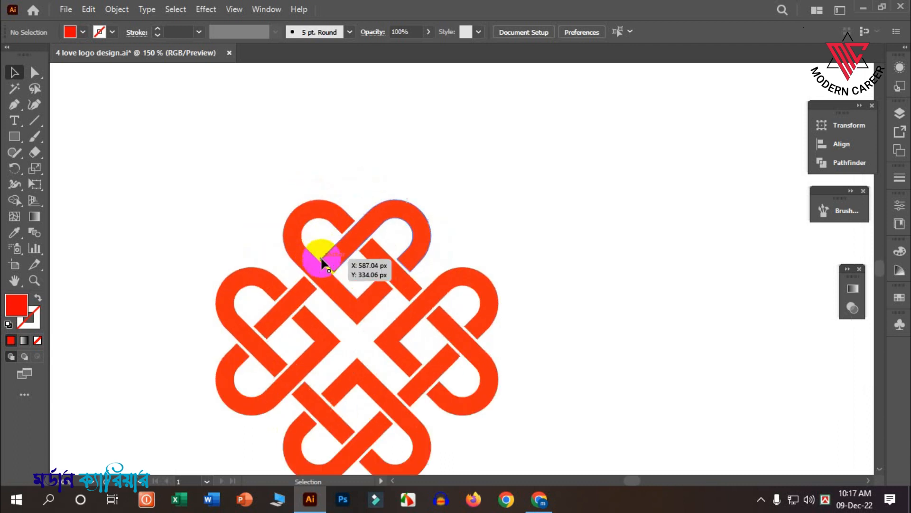
pyautogui.scroll(3, 322, 265)
pyautogui.moveTo(285, 253); pyautogui.dragTo(318, 288)
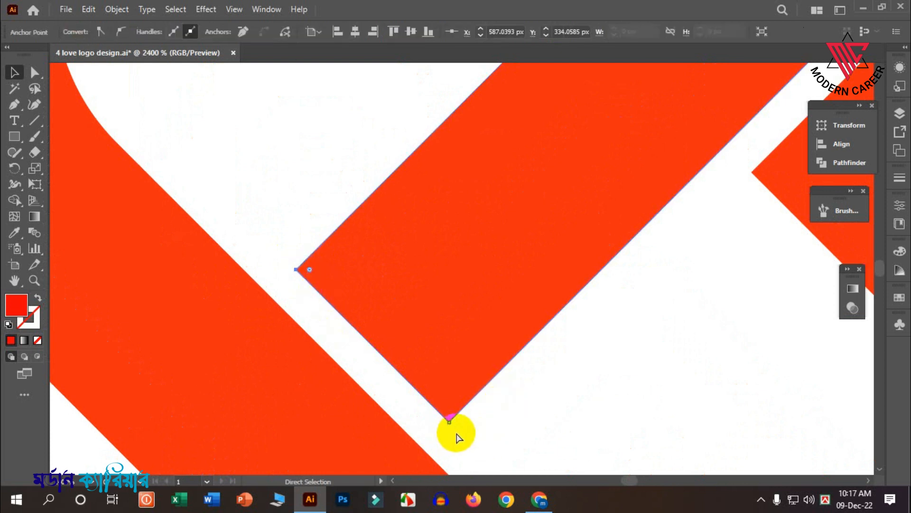
pyautogui.moveTo(461, 429); pyautogui.dragTo(441, 408)
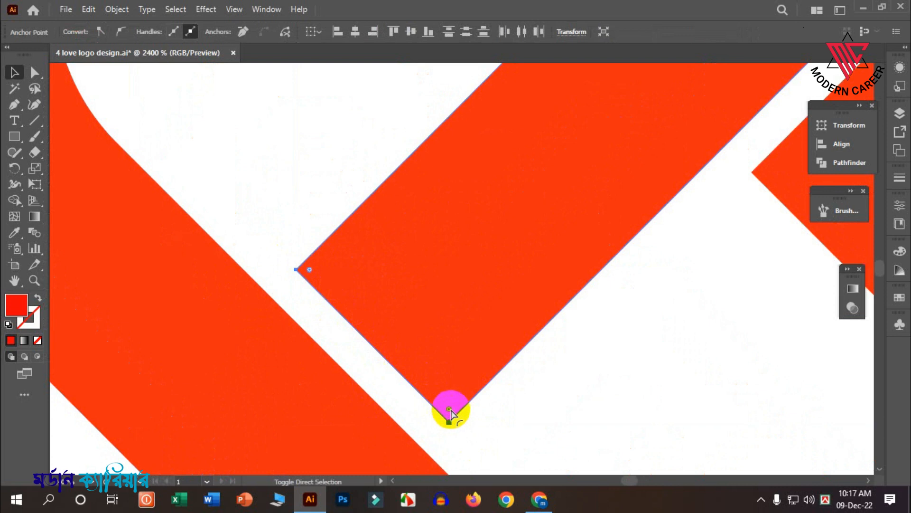
pyautogui.moveTo(449, 409); pyautogui.dragTo(560, 208)
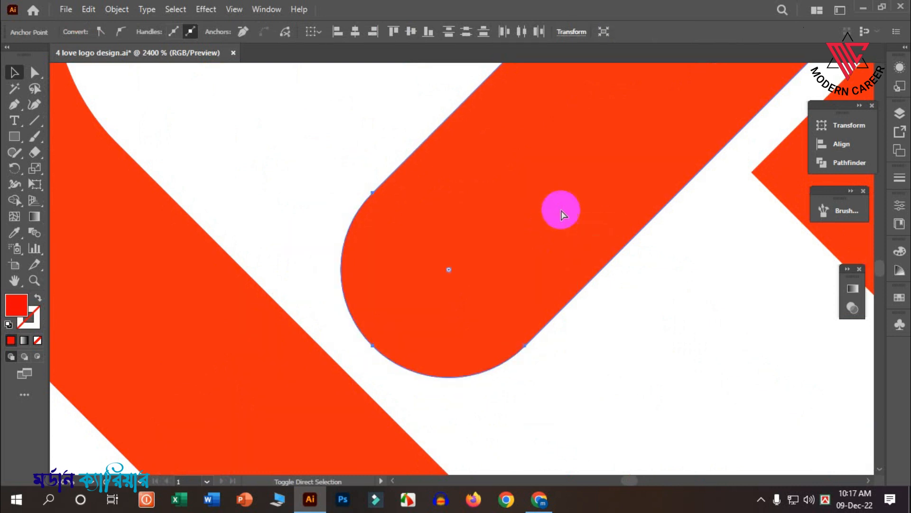
pyautogui.scroll(-4, 399, 285)
pyautogui.click(548, 238)
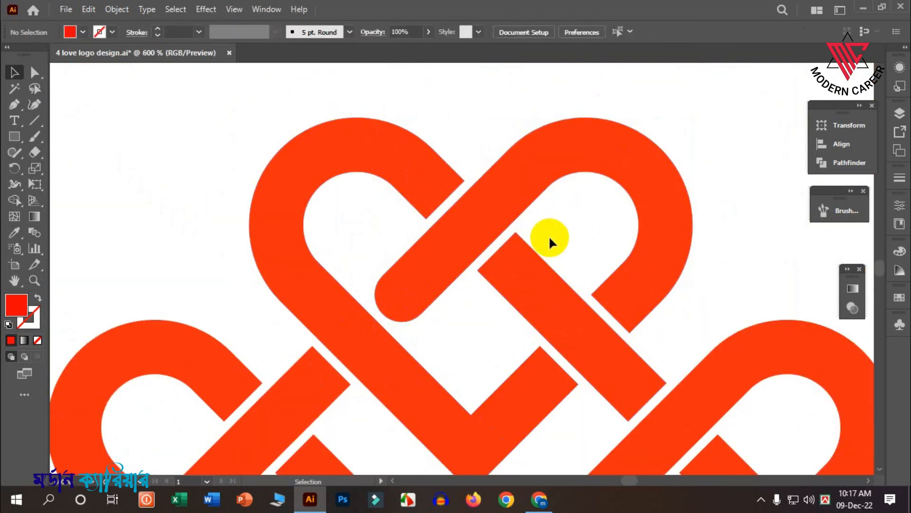
# Round both corners at the upper-left end of the top heart's short diagonal band, below the right-lobe band, into a full semicircle.
pyautogui.scroll(3, 548, 240)
pyautogui.press('a')
pyautogui.moveTo(454, 208); pyautogui.dragTo(469, 228)
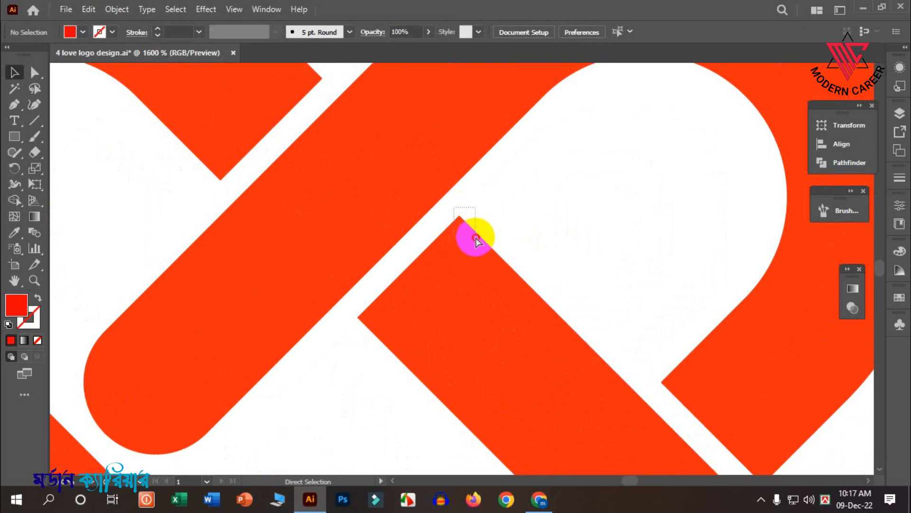
pyautogui.moveTo(476, 239); pyautogui.dragTo(475, 238)
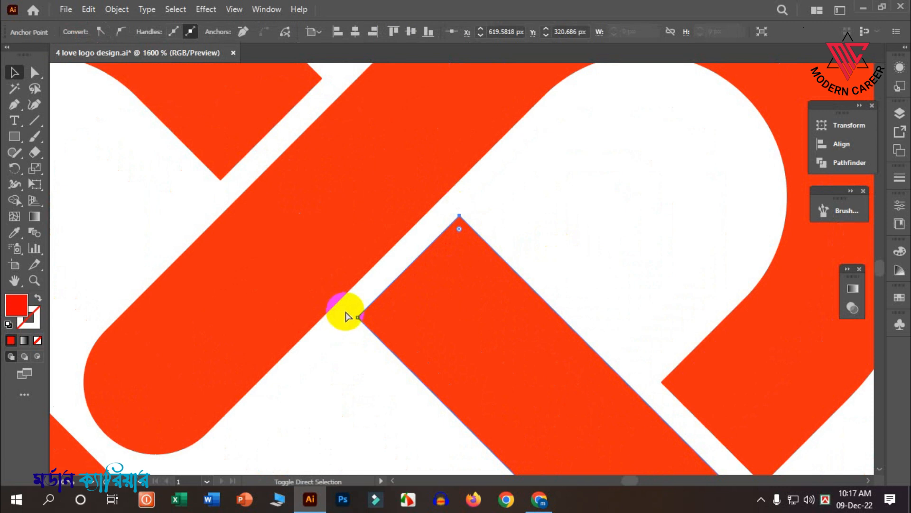
pyautogui.moveTo(347, 313); pyautogui.dragTo(372, 332)
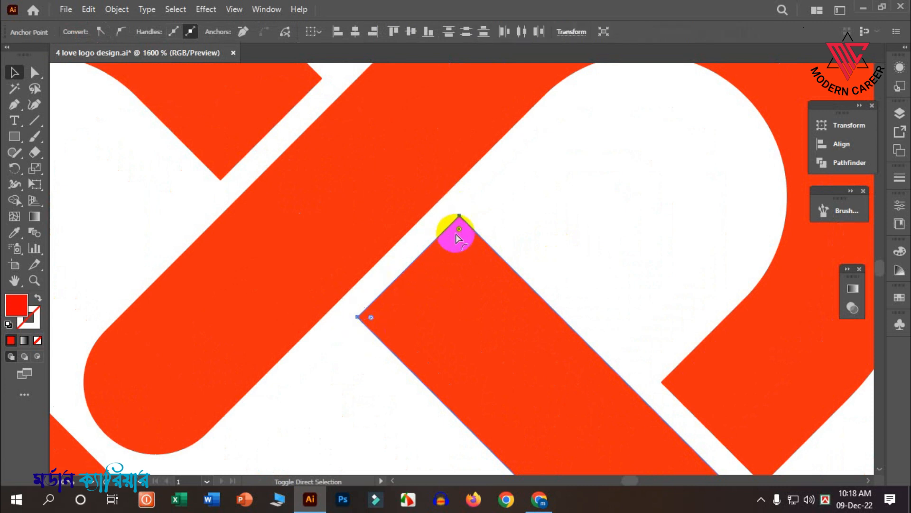
pyautogui.moveTo(460, 232); pyautogui.dragTo(527, 338)
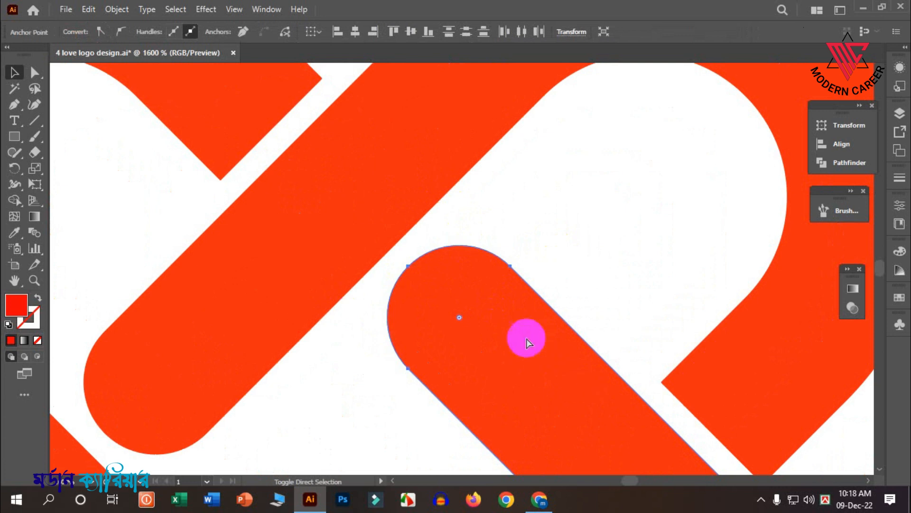
# Move the red reference logo with rounded band ends from outside the artboard into its right half, beside the central logo, and deselect it.
pyautogui.scroll(-5, 374, 325)
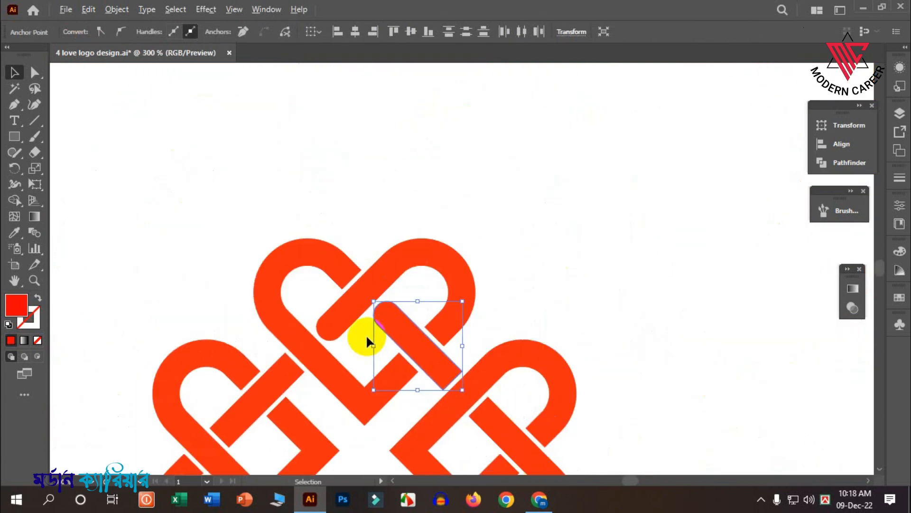
pyautogui.scroll(-8, 280, 237)
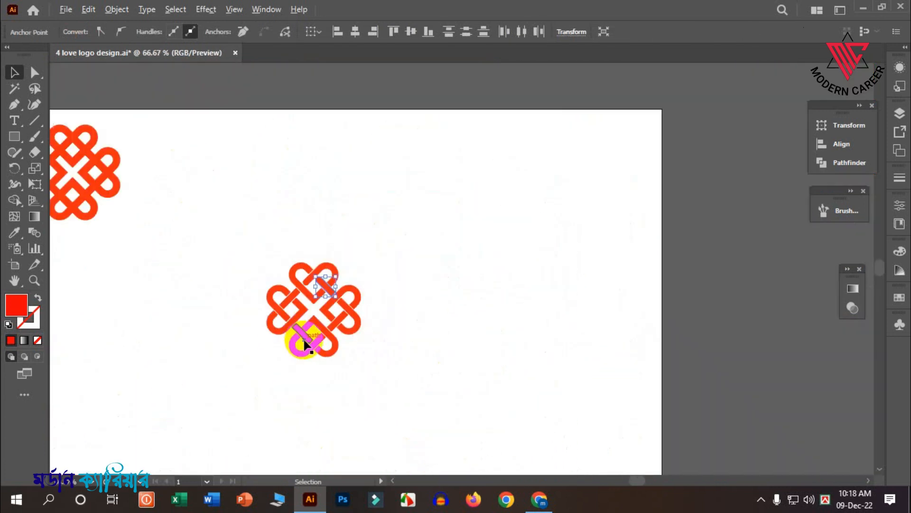
pyautogui.scroll(-5, 365, 400)
pyautogui.scroll(-4, 484, 431)
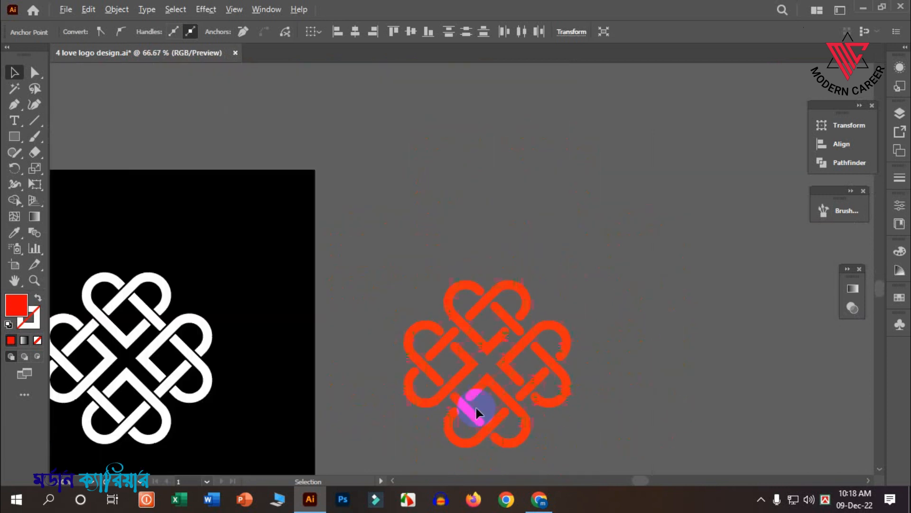
pyautogui.click(481, 394)
pyautogui.moveTo(488, 380); pyautogui.dragTo(453, 160)
pyautogui.click(503, 298)
pyautogui.scroll(2, 407, 417)
pyautogui.scroll(1, 405, 418)
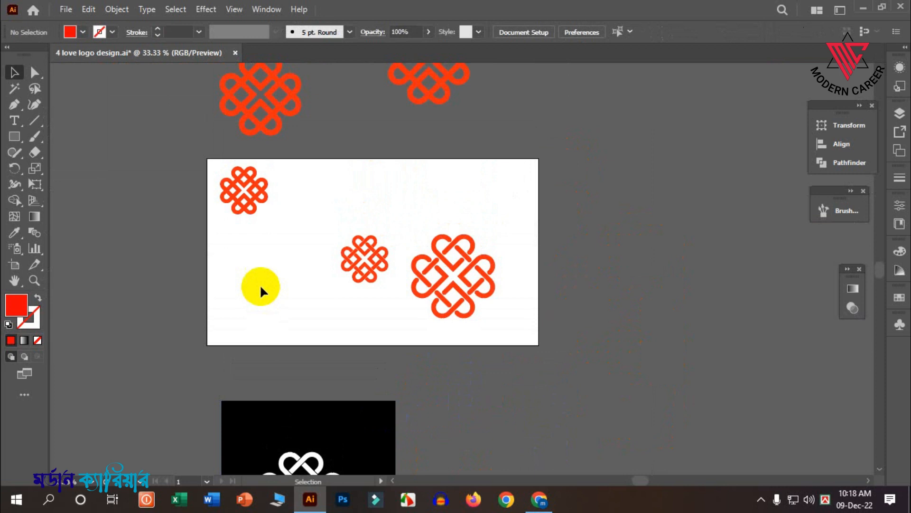
pyautogui.scroll(1, 261, 288)
pyautogui.scroll(1, 192, 316)
pyautogui.scroll(-1, 413, 329)
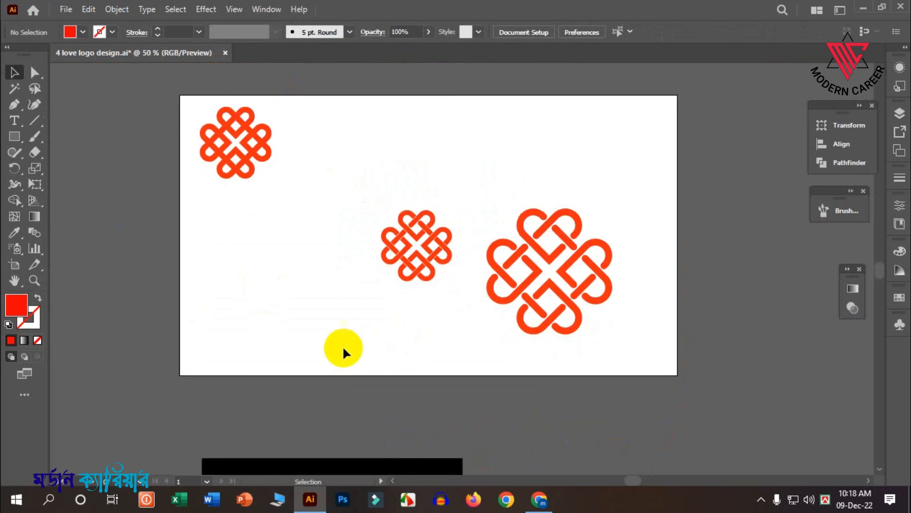